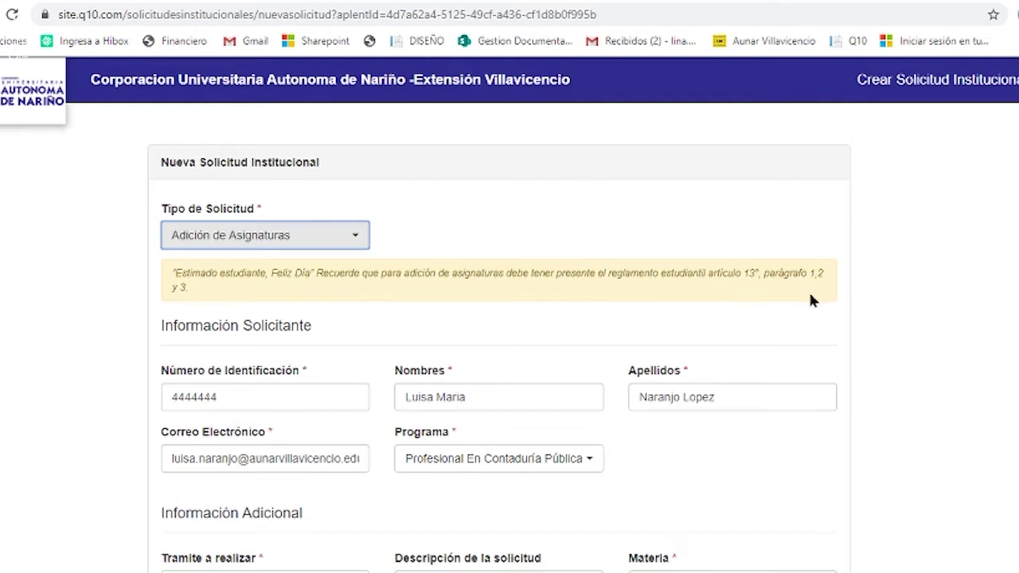
Examine the applicant information in the Adición de Asignaturas request and the options offered in its Programa field.
{"action": "scroll", "coordinate": [601, 367], "scroll_direction": "down", "scroll_amount": 1}
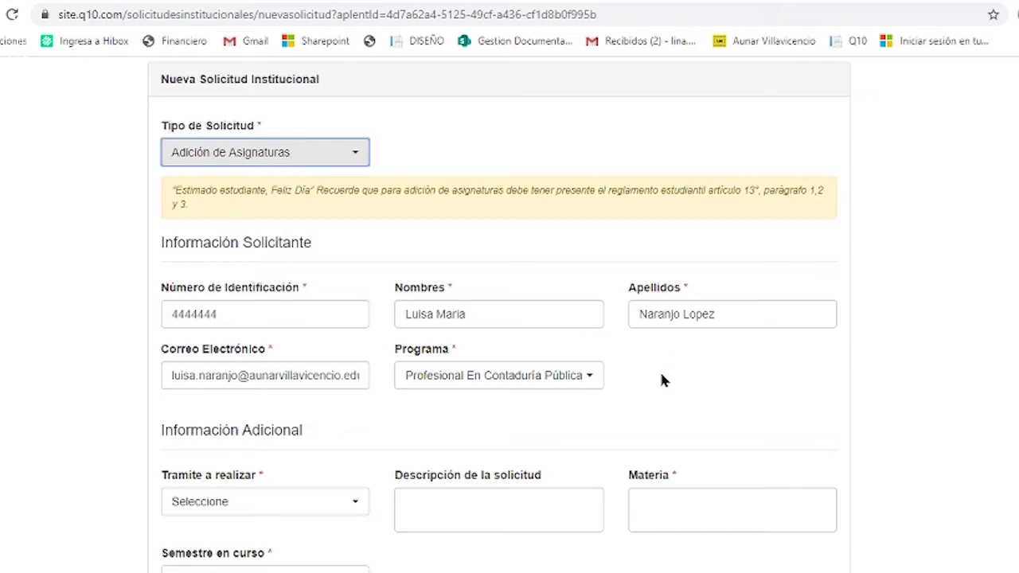
{"action": "scroll", "coordinate": [585, 377], "scroll_direction": "down", "scroll_amount": 1}
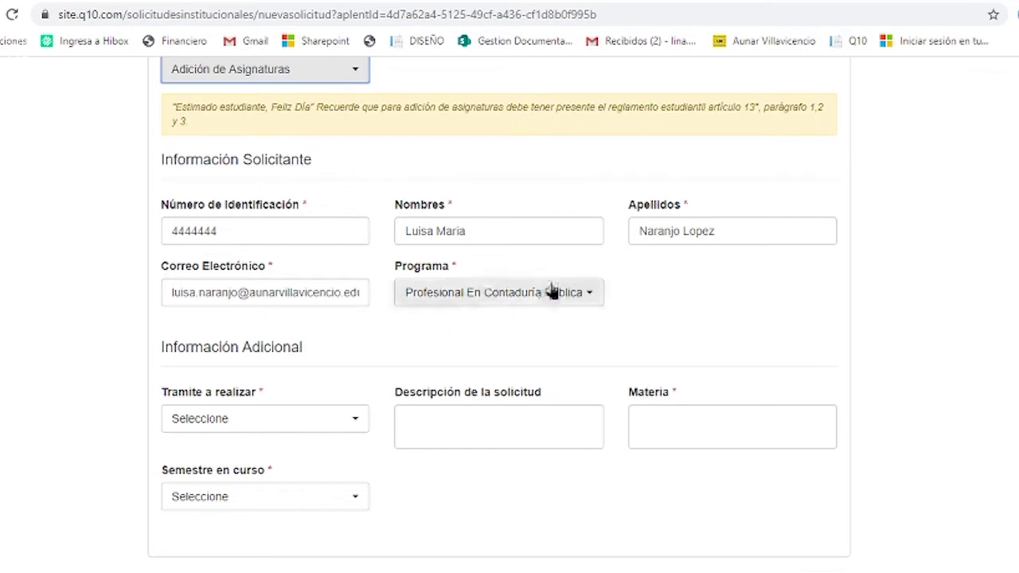
{"action": "left_click", "coordinate": [525, 293]}
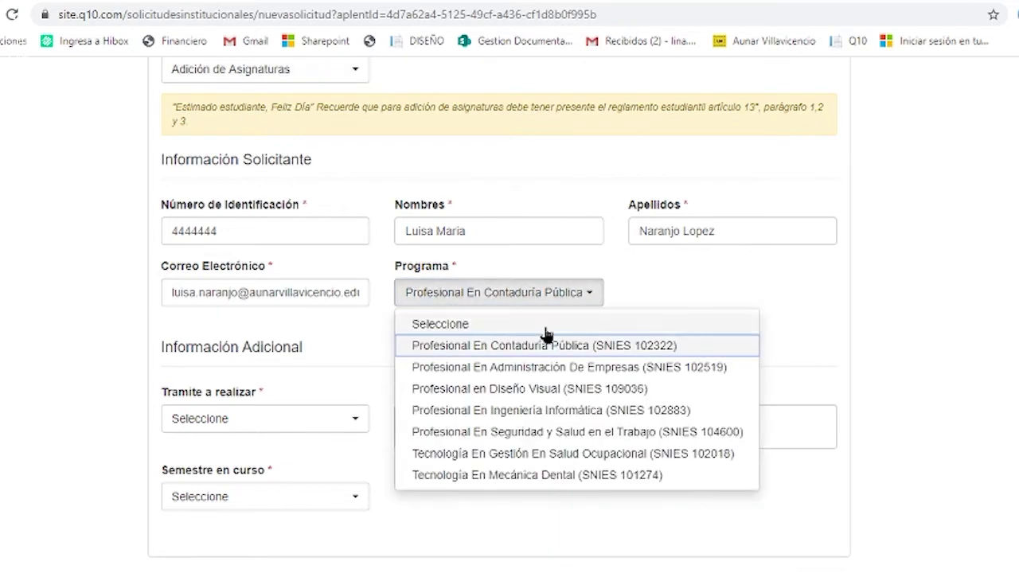
{"action": "left_click", "coordinate": [644, 263]}
{"action": "scroll", "coordinate": [635, 340], "scroll_direction": "down", "scroll_amount": 1}
{"action": "scroll", "coordinate": [634, 339], "scroll_direction": "down", "scroll_amount": 1}
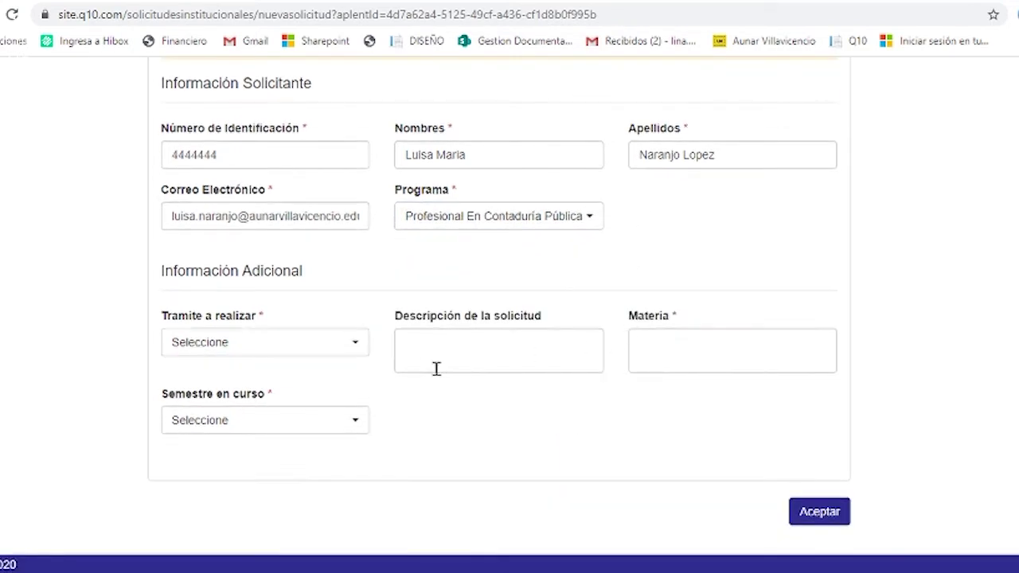
Set Tramite a realizar to Adicionar and enter 1 as the Descripción de la solicitud.
{"action": "left_click", "coordinate": [350, 350]}
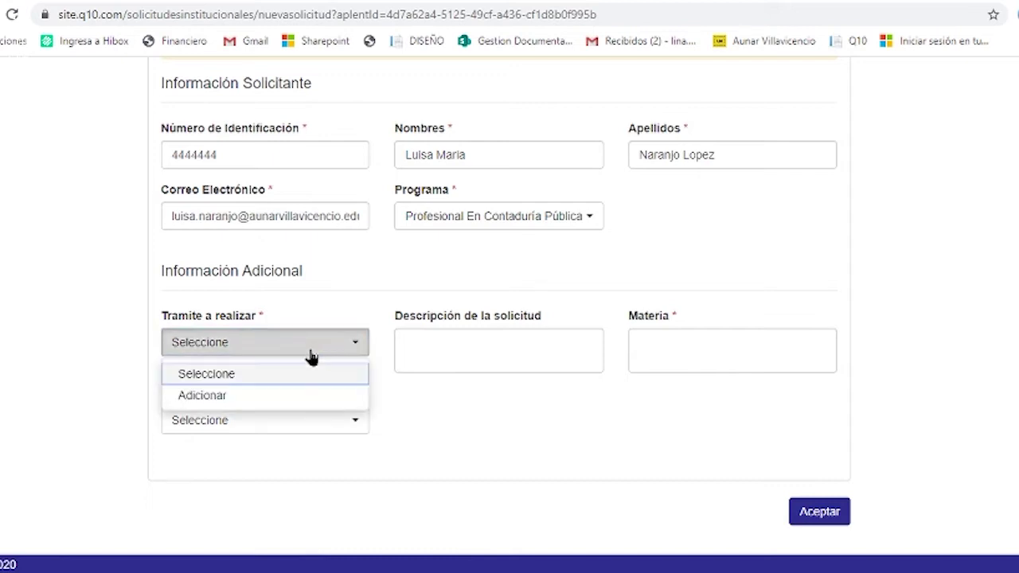
{"action": "left_click", "coordinate": [203, 395]}
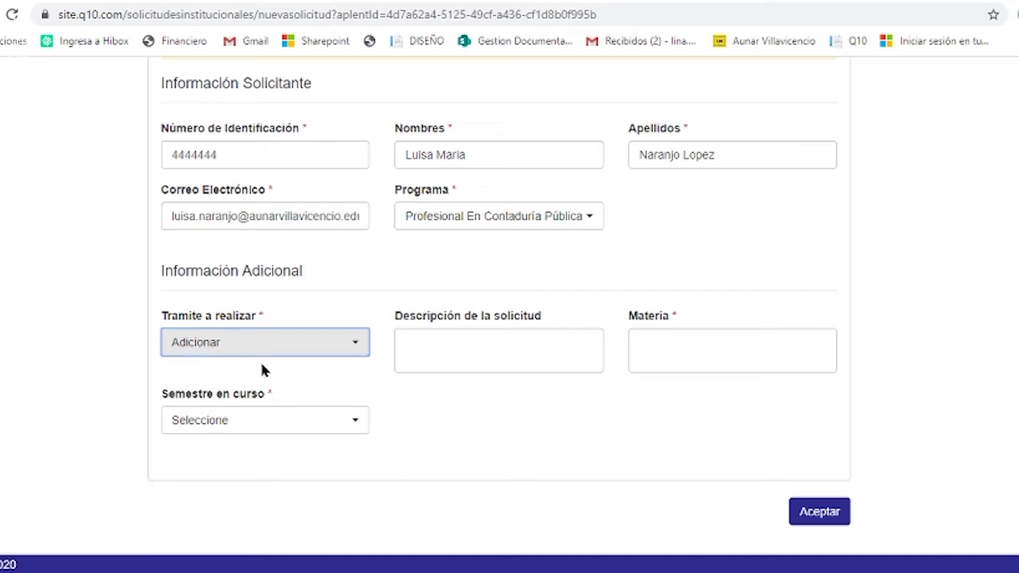
{"action": "left_click", "coordinate": [485, 351]}
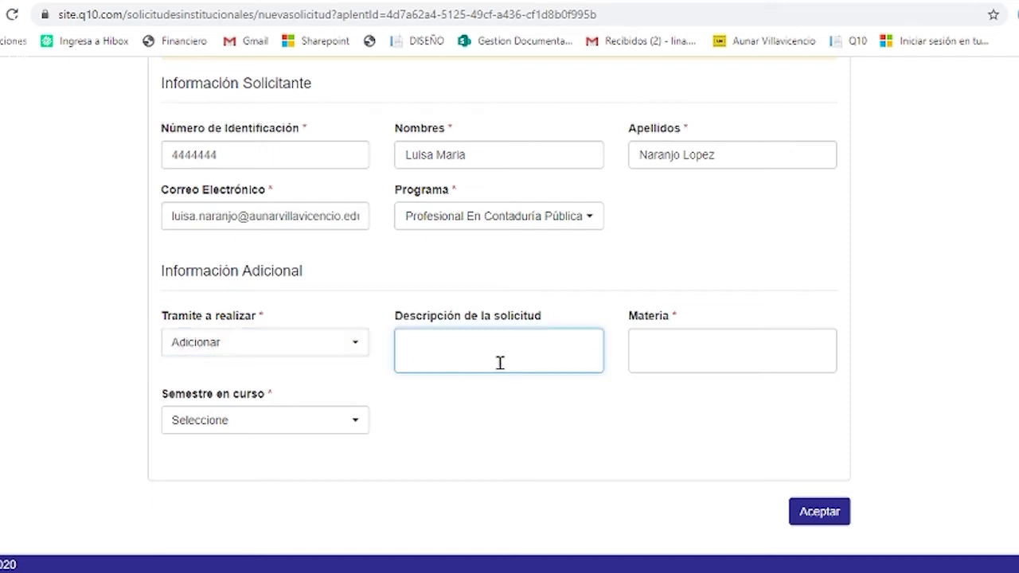
{"action": "scroll", "coordinate": [541, 381], "scroll_direction": "up", "scroll_amount": 1}
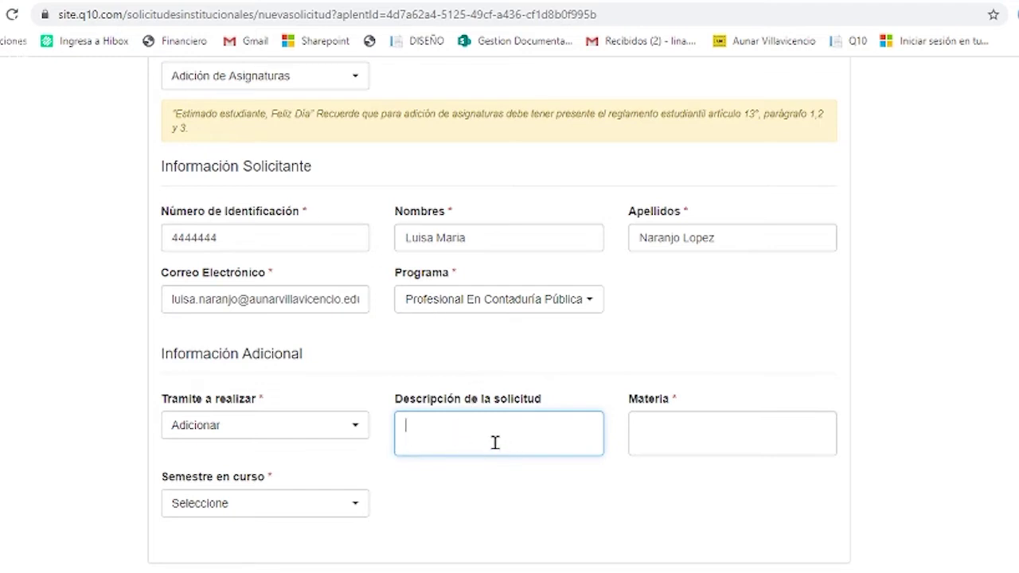
{"action": "type", "text": "1"}
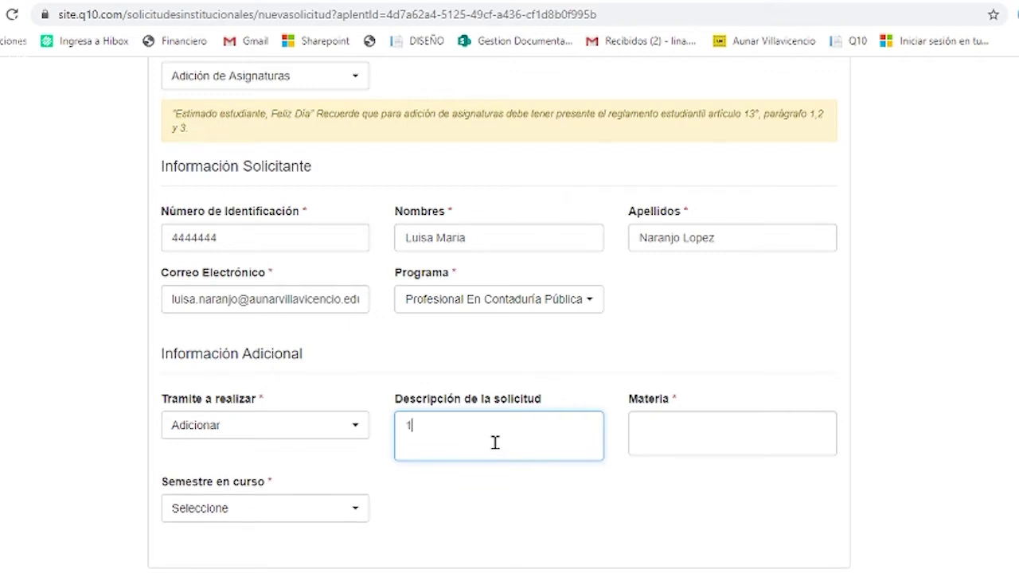
Set Semestre en curso to IV in the additional information of the subject addition request.
{"action": "left_click", "coordinate": [715, 434]}
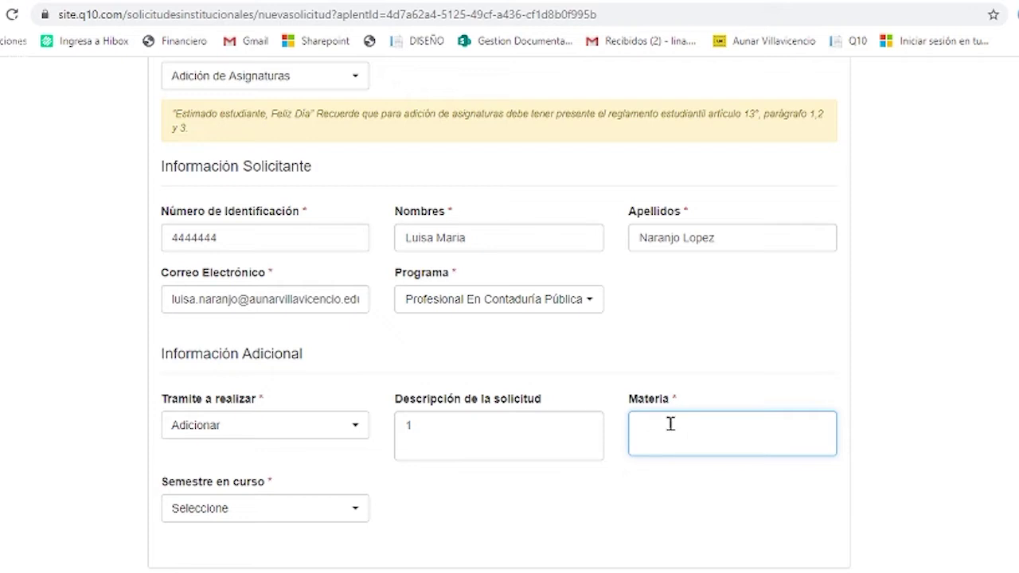
{"action": "scroll", "coordinate": [698, 431], "scroll_direction": "down", "scroll_amount": 2}
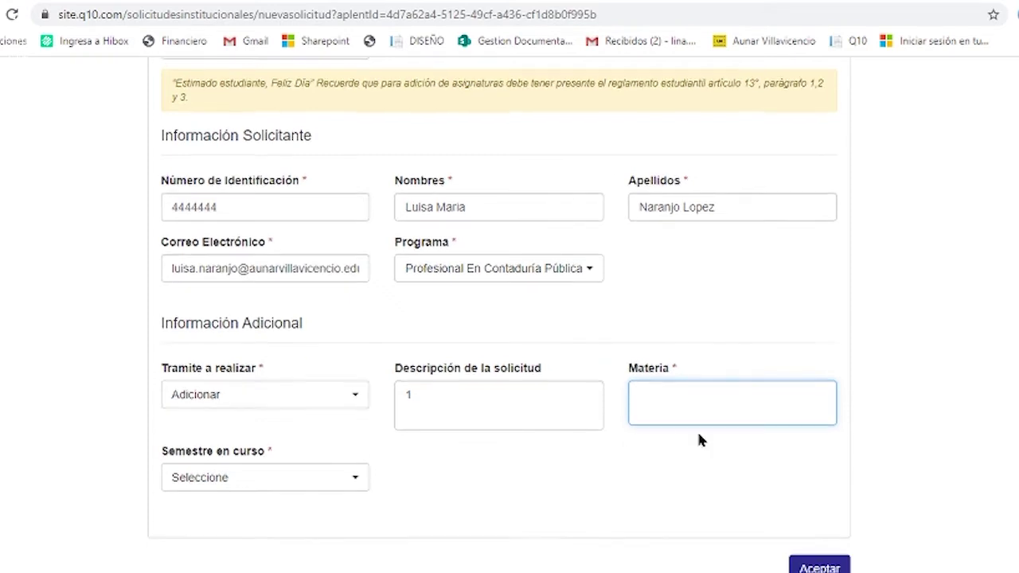
{"action": "left_click", "coordinate": [213, 422]}
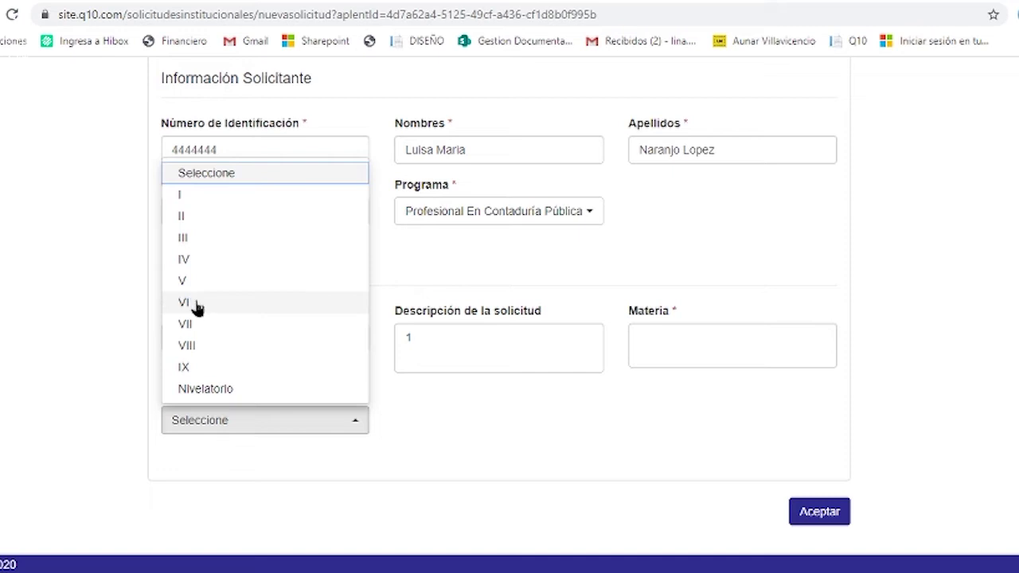
{"action": "left_click", "coordinate": [201, 261]}
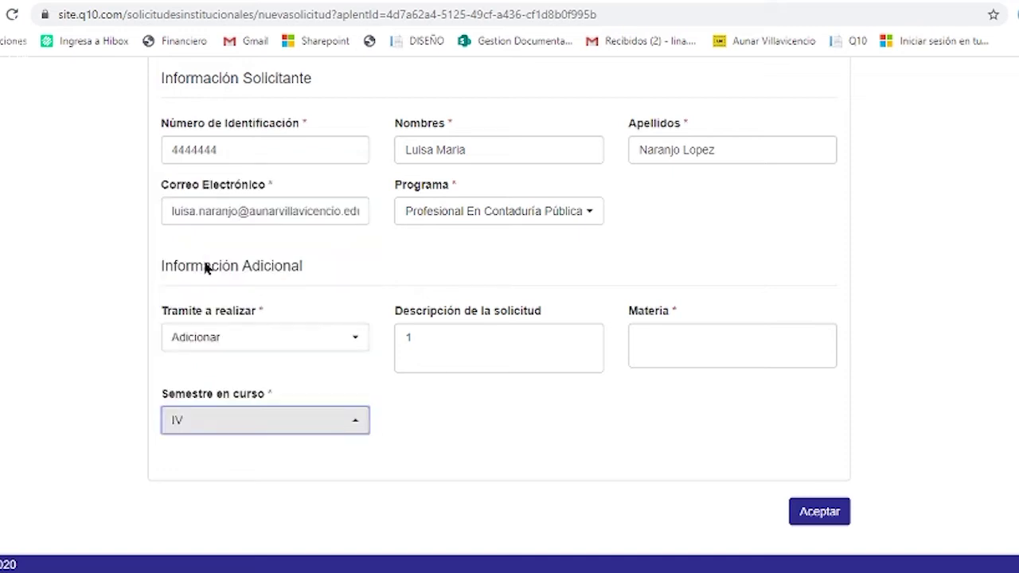
Change the Tipo de Solicitud of the new institutional request to Liquidación.
{"action": "scroll", "coordinate": [521, 428], "scroll_direction": "up", "scroll_amount": 3}
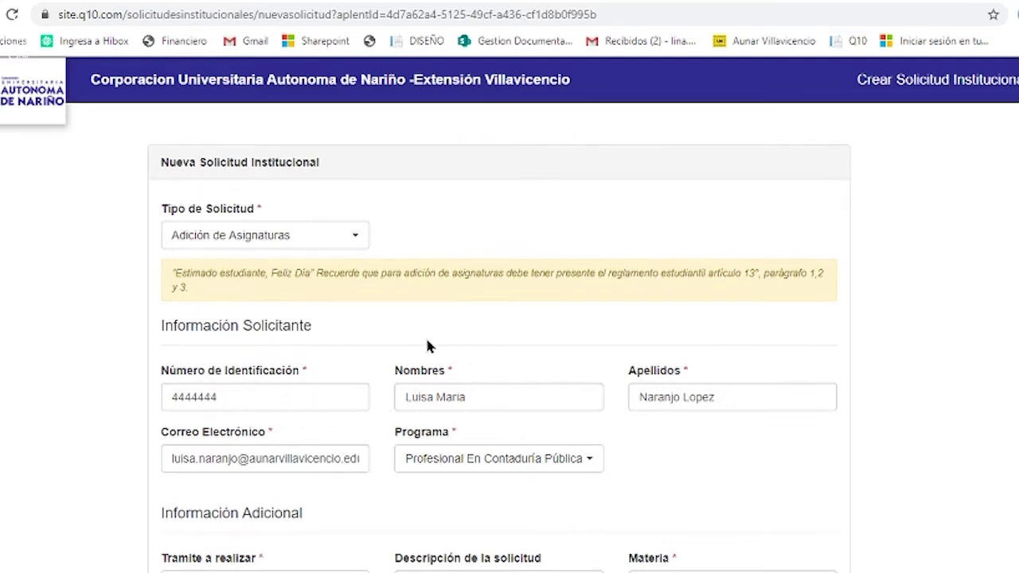
{"action": "scroll", "coordinate": [526, 391], "scroll_direction": "down", "scroll_amount": 1}
{"action": "scroll", "coordinate": [526, 390], "scroll_direction": "down", "scroll_amount": 2}
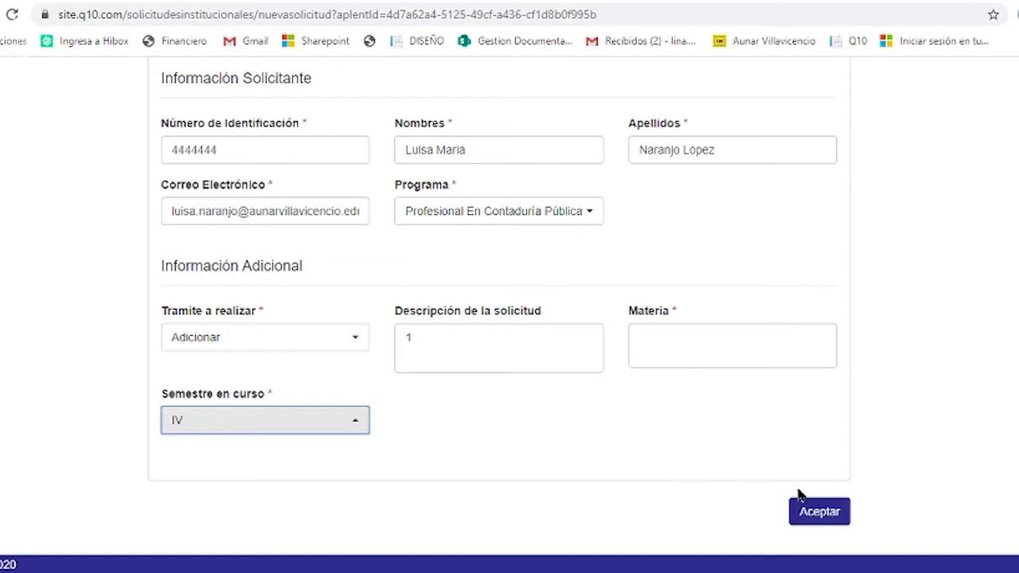
{"action": "scroll", "coordinate": [623, 457], "scroll_direction": "up", "scroll_amount": 3}
{"action": "left_click", "coordinate": [254, 159]}
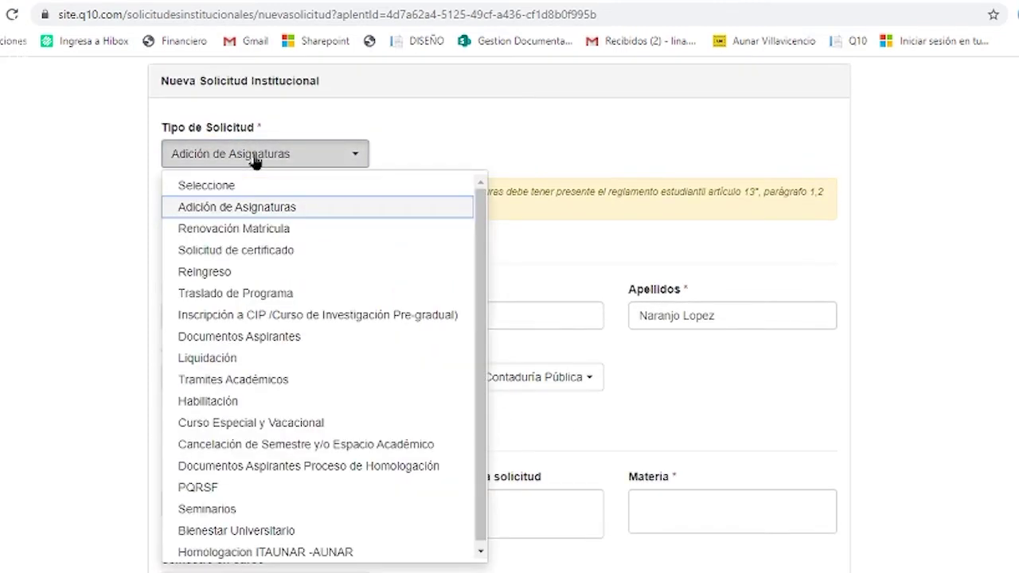
{"action": "left_click", "coordinate": [205, 359]}
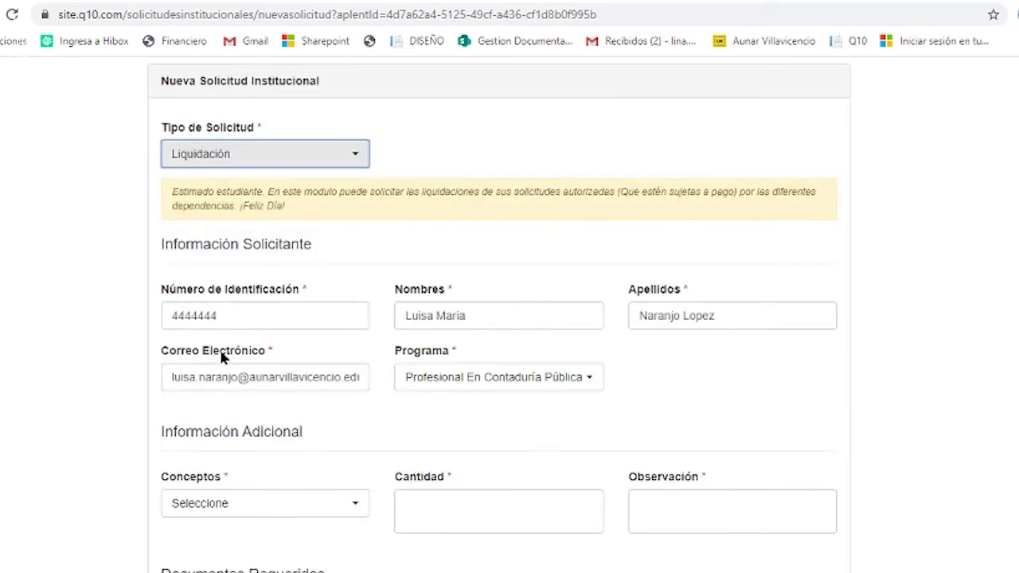
Select Adición de Materias as the Conceptos entry and set Cantidad to 1 in the Liquidación request.
{"action": "scroll", "coordinate": [360, 335], "scroll_direction": "down", "scroll_amount": 2}
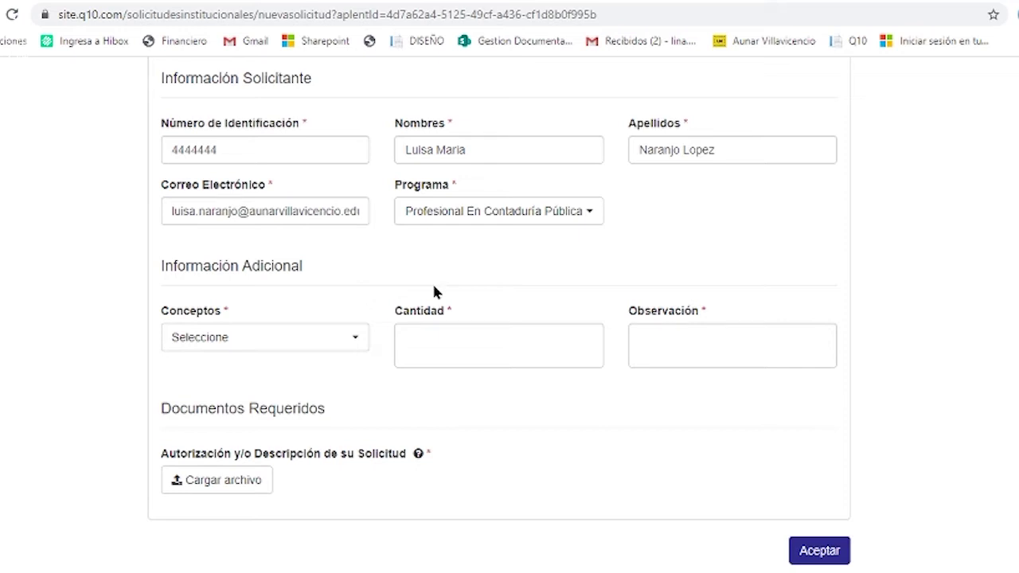
{"action": "scroll", "coordinate": [498, 364], "scroll_direction": "down", "scroll_amount": 1}
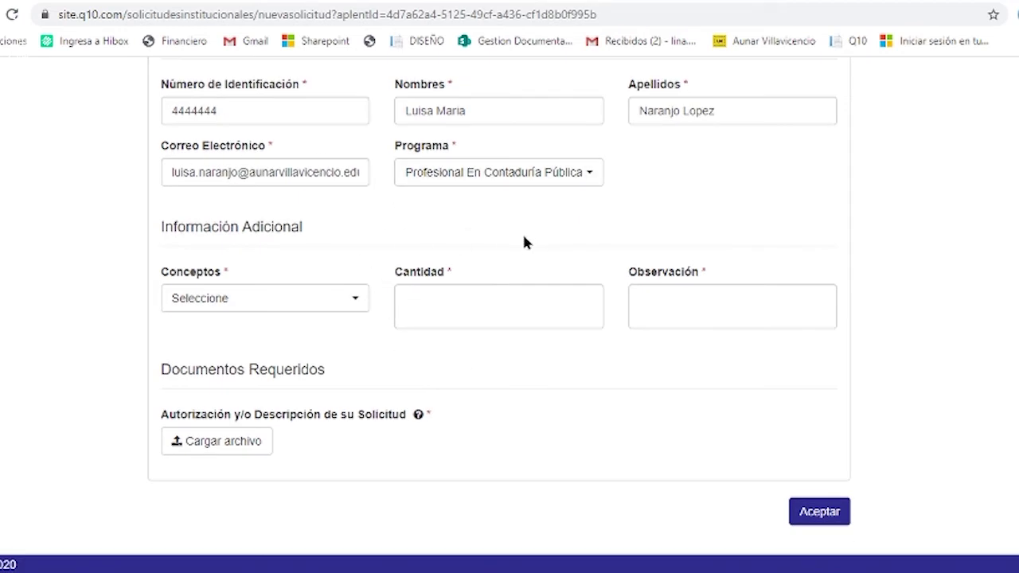
{"action": "left_click", "coordinate": [330, 297]}
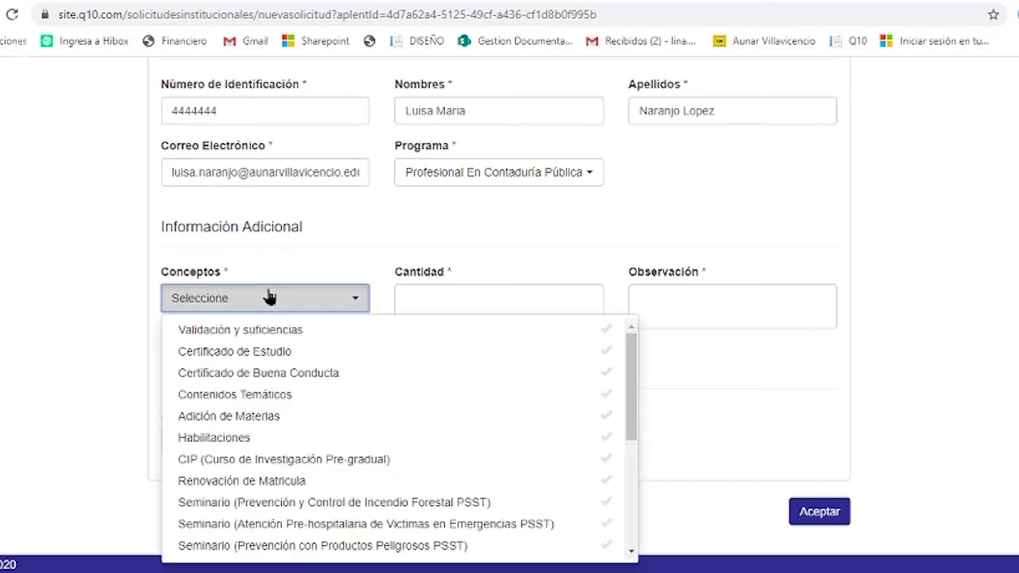
{"action": "left_click", "coordinate": [252, 419]}
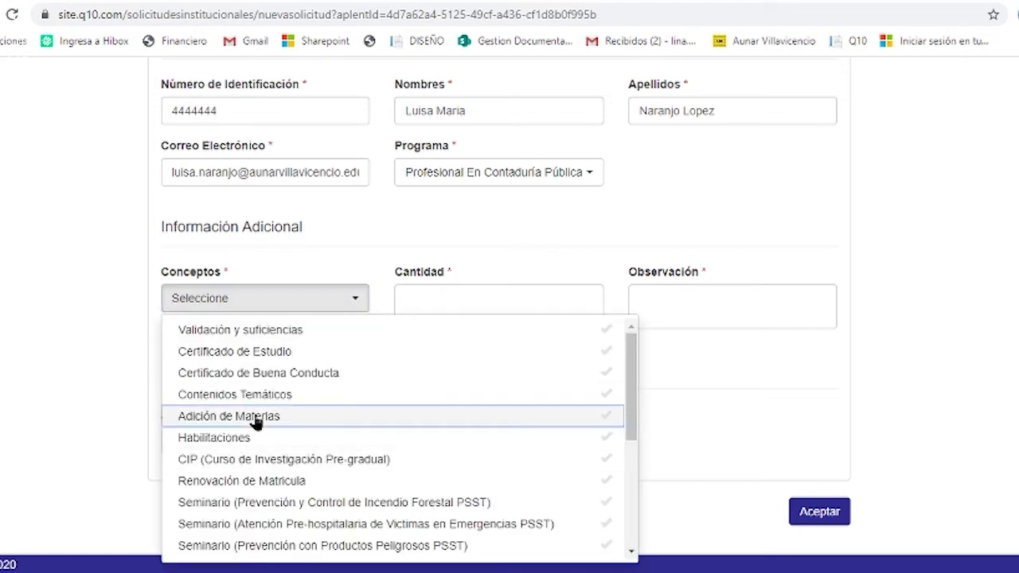
{"action": "left_click", "coordinate": [484, 301]}
{"action": "left_click", "coordinate": [473, 298]}
{"action": "type", "text": "1"}
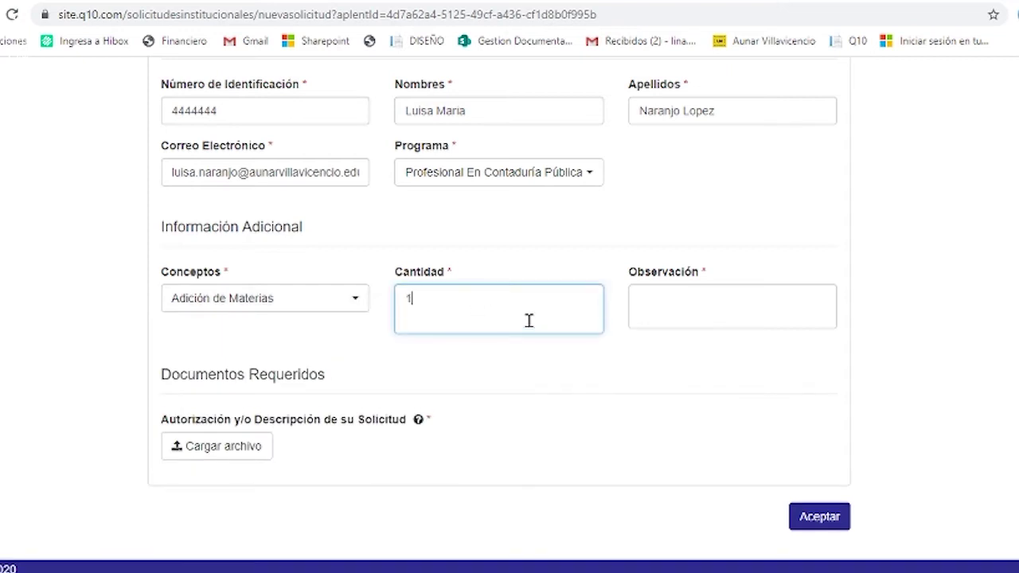
{"action": "left_click", "coordinate": [683, 296]}
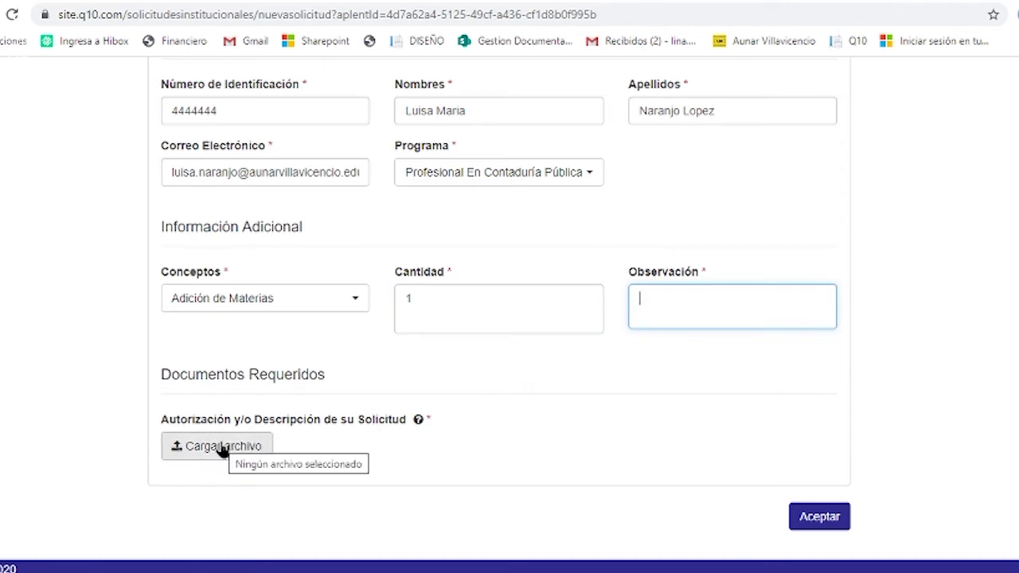
Change the Tipo de Solicitud of the new institutional request to Tramites Académicos.
{"action": "scroll", "coordinate": [406, 353], "scroll_direction": "up", "scroll_amount": 2}
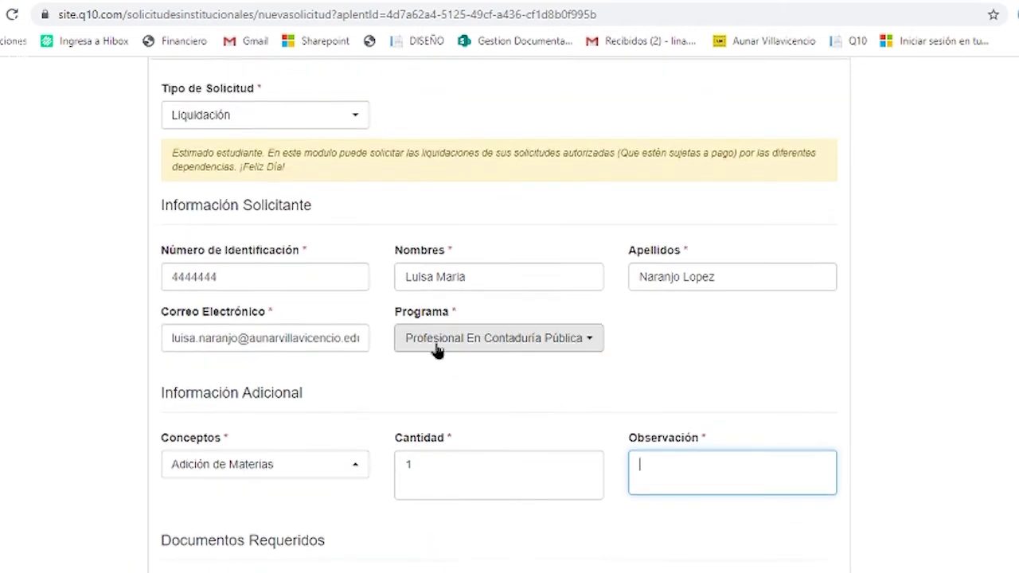
{"action": "scroll", "coordinate": [437, 348], "scroll_direction": "down", "scroll_amount": 2}
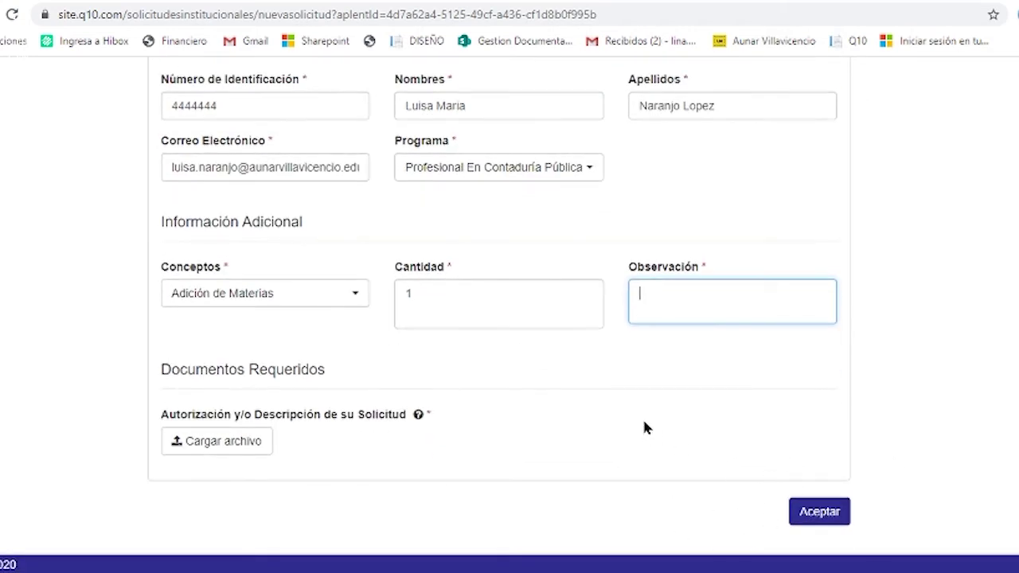
{"action": "scroll", "coordinate": [643, 422], "scroll_direction": "up", "scroll_amount": 2}
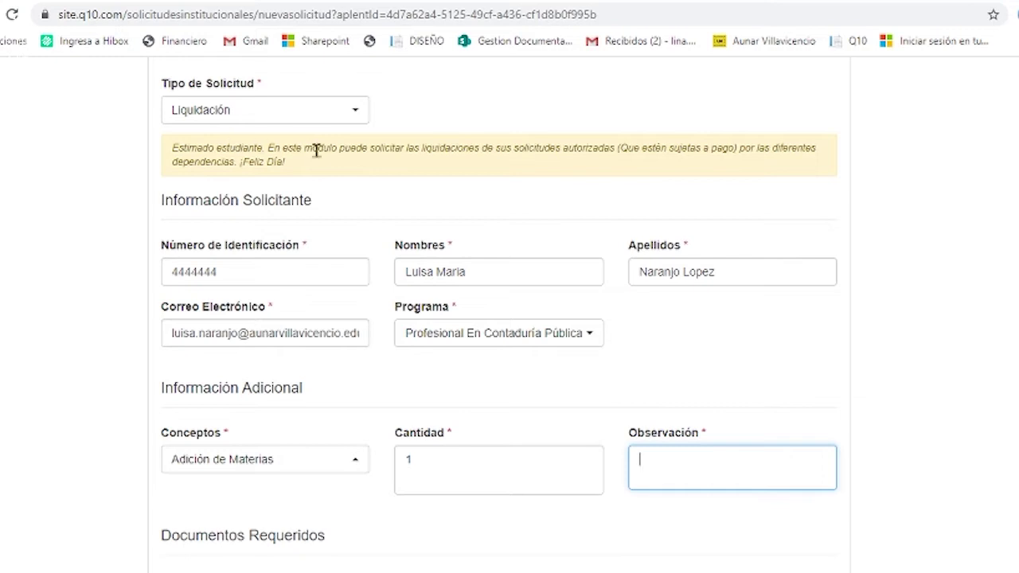
{"action": "scroll", "coordinate": [600, 355], "scroll_direction": "down", "scroll_amount": 2}
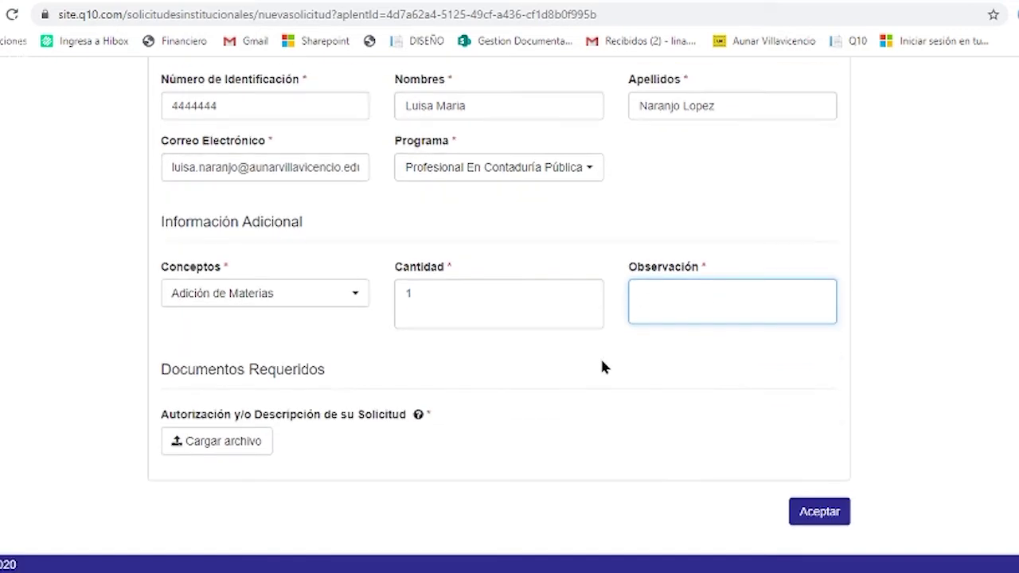
{"action": "scroll", "coordinate": [599, 362], "scroll_direction": "up", "scroll_amount": 2}
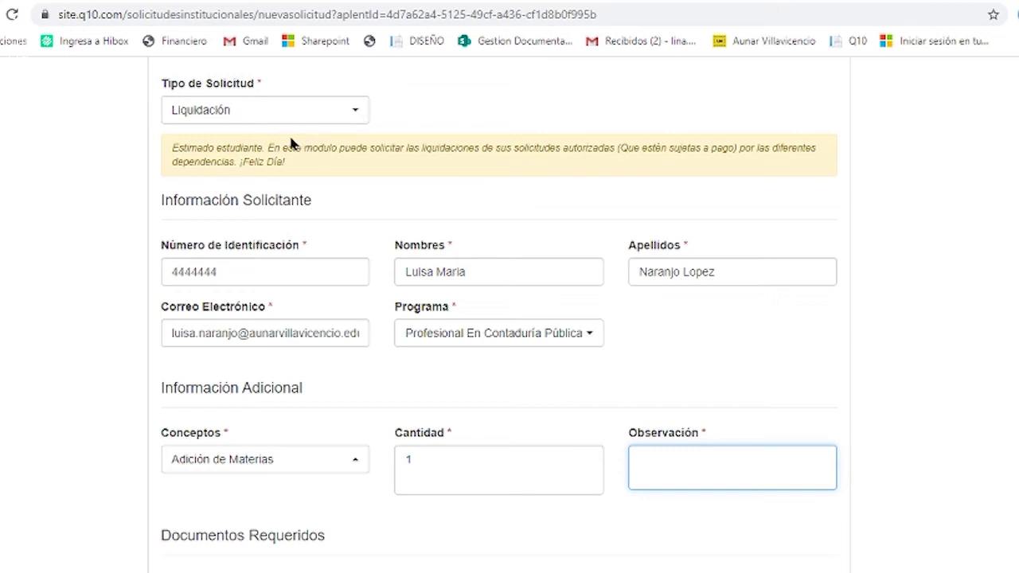
{"action": "scroll", "coordinate": [368, 188], "scroll_direction": "up", "scroll_amount": 1}
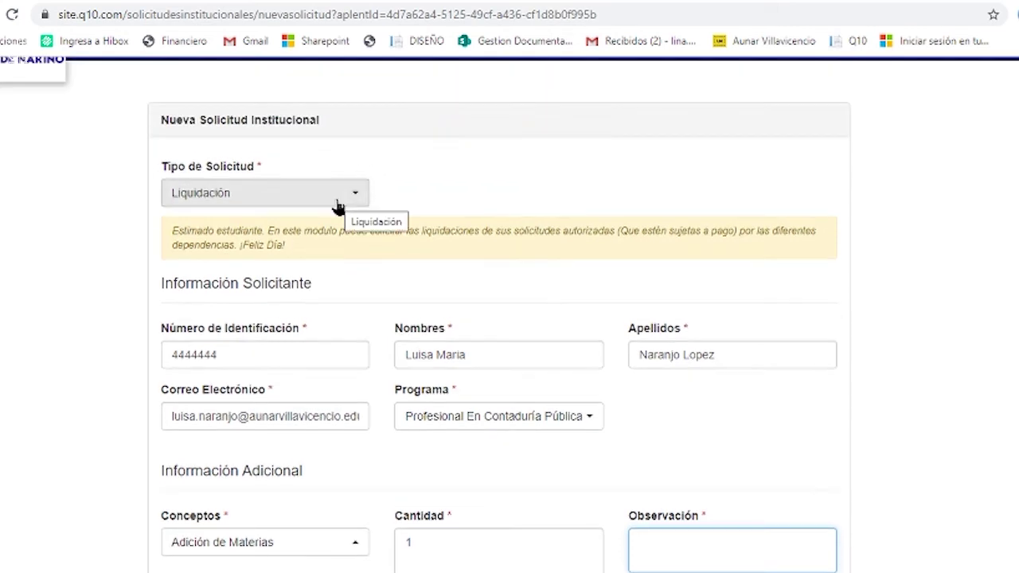
{"action": "left_click", "coordinate": [338, 199]}
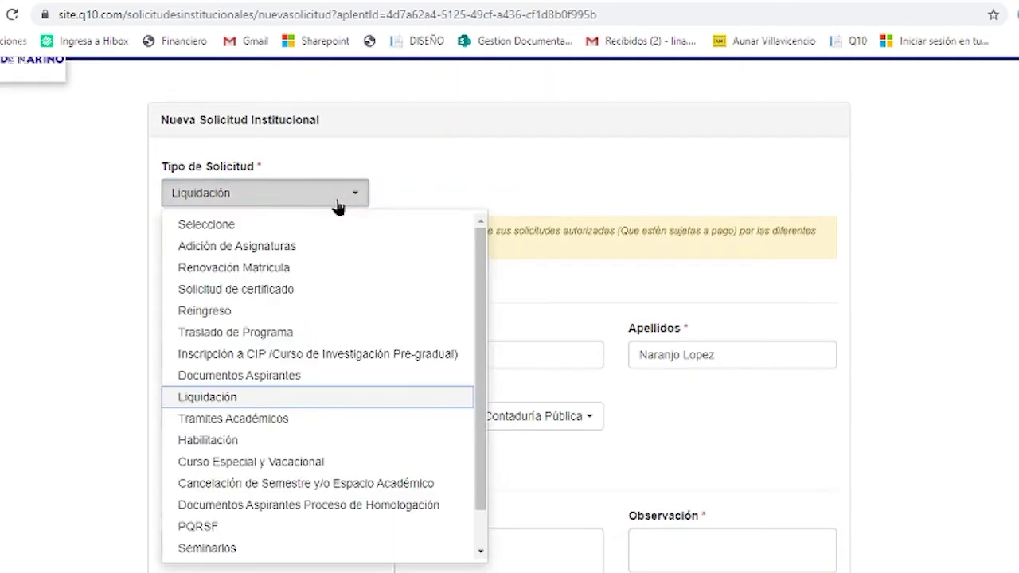
{"action": "left_click", "coordinate": [238, 422]}
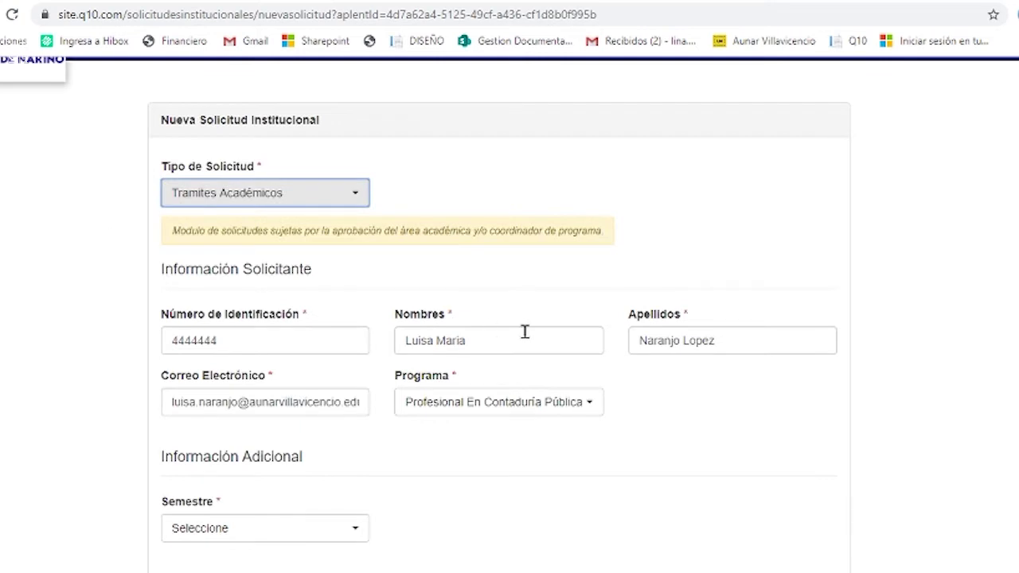
Set Semestre to V in the additional information of the Tramites Académicos request.
{"action": "scroll", "coordinate": [521, 332], "scroll_direction": "down", "scroll_amount": 1}
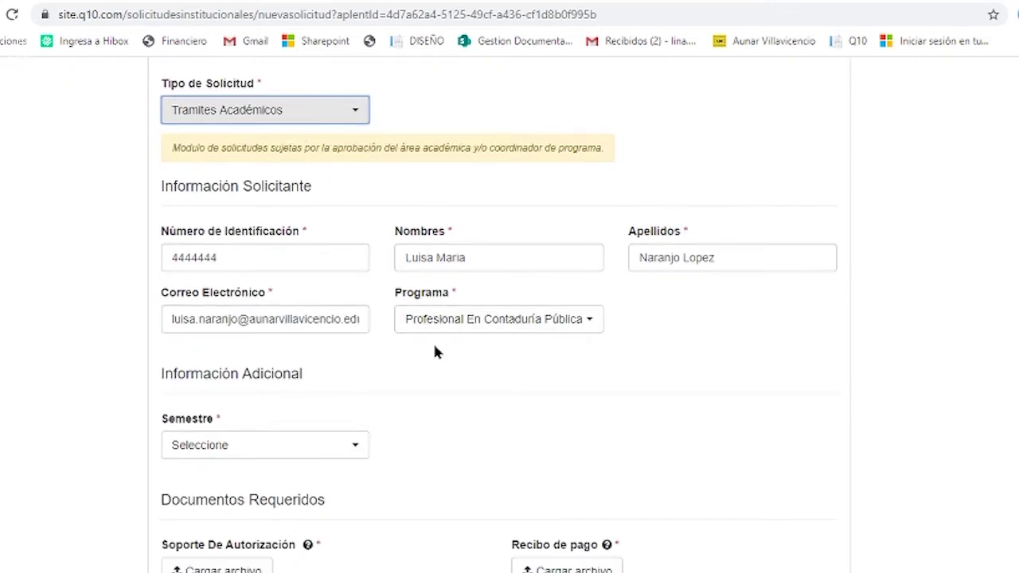
{"action": "scroll", "coordinate": [411, 339], "scroll_direction": "down", "scroll_amount": 1}
{"action": "left_click", "coordinate": [304, 371]}
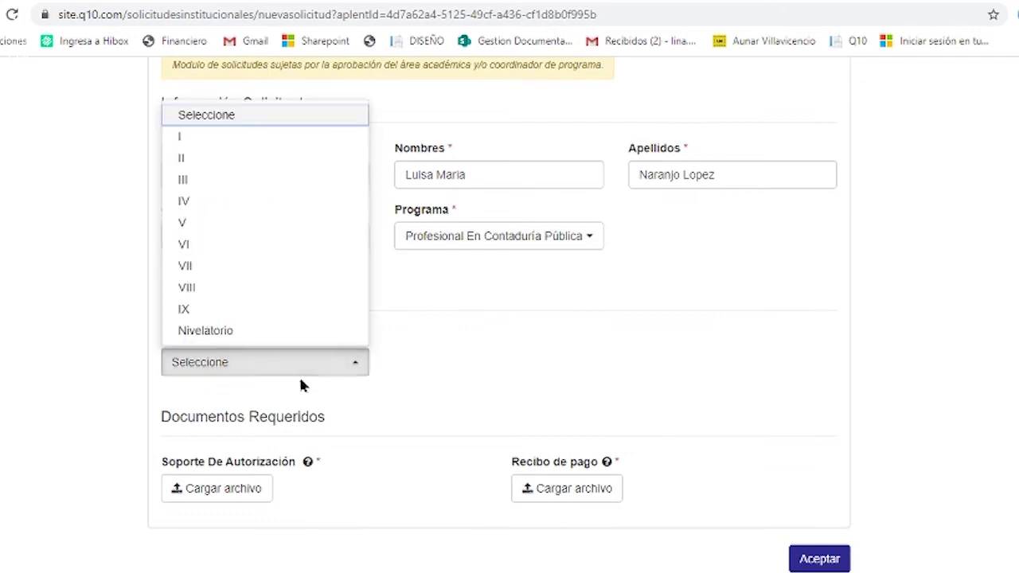
{"action": "left_click", "coordinate": [185, 224]}
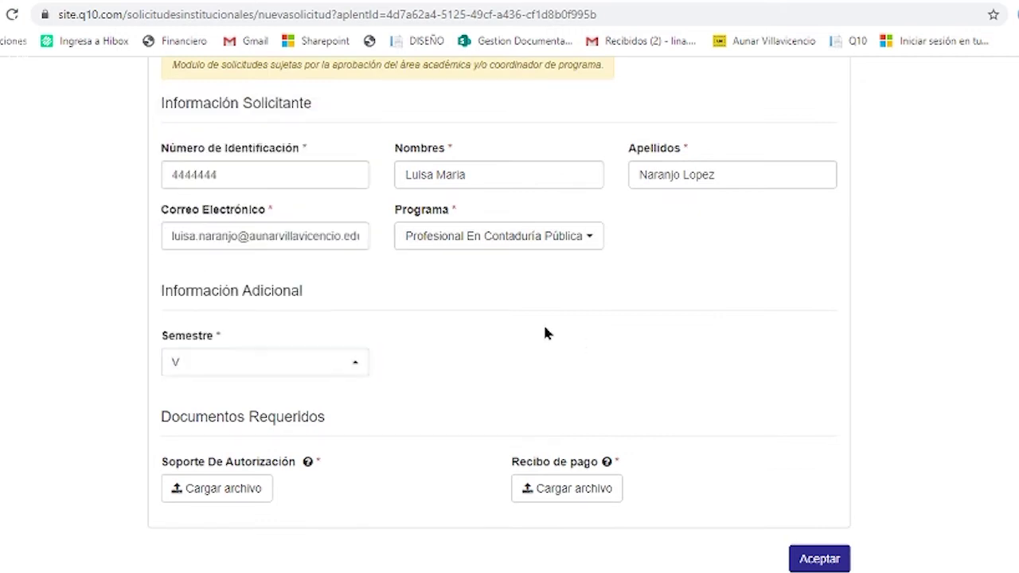
{"action": "scroll", "coordinate": [542, 359], "scroll_direction": "down", "scroll_amount": 1}
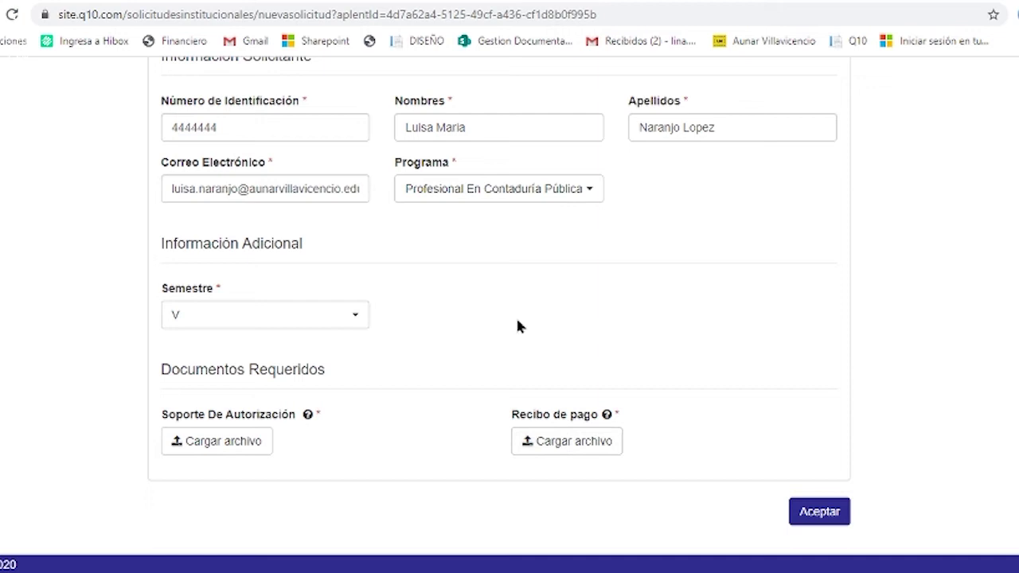
Change the Tipo de Solicitud of the new institutional request from Tramites Académicos to Liquidación.
{"action": "scroll", "coordinate": [520, 321], "scroll_direction": "up", "scroll_amount": 1}
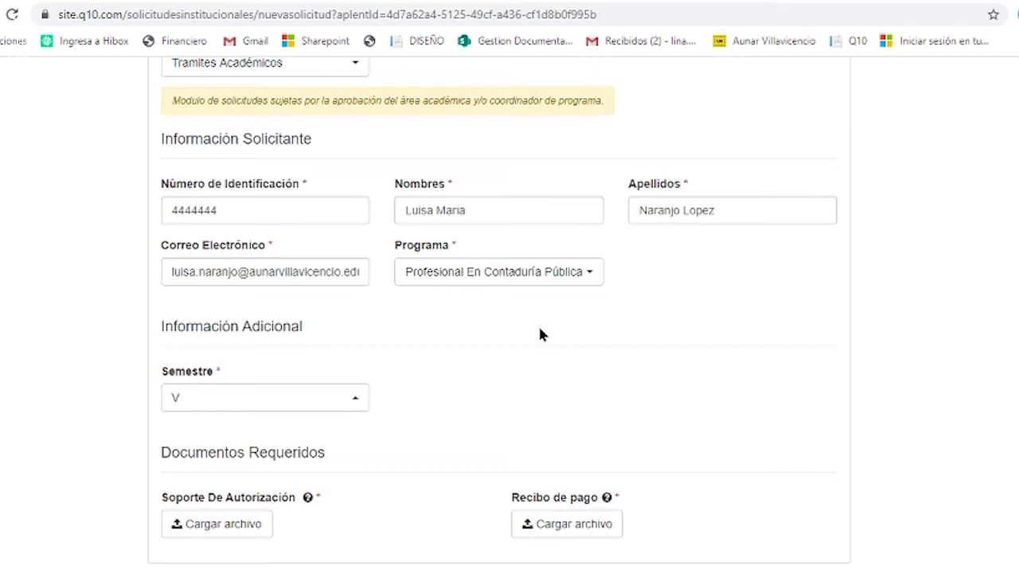
{"action": "scroll", "coordinate": [636, 354], "scroll_direction": "up", "scroll_amount": 1}
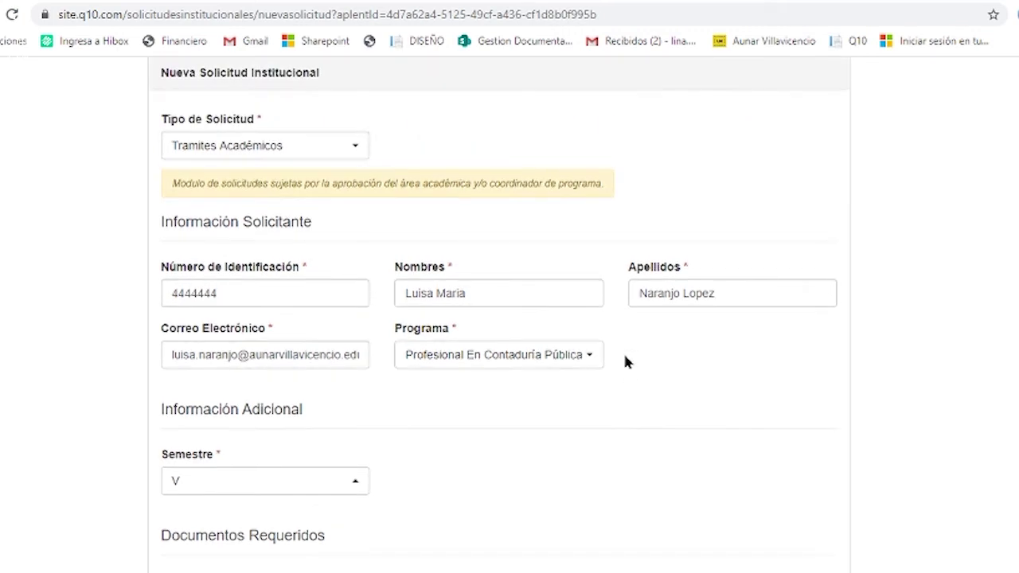
{"action": "left_click", "coordinate": [268, 151]}
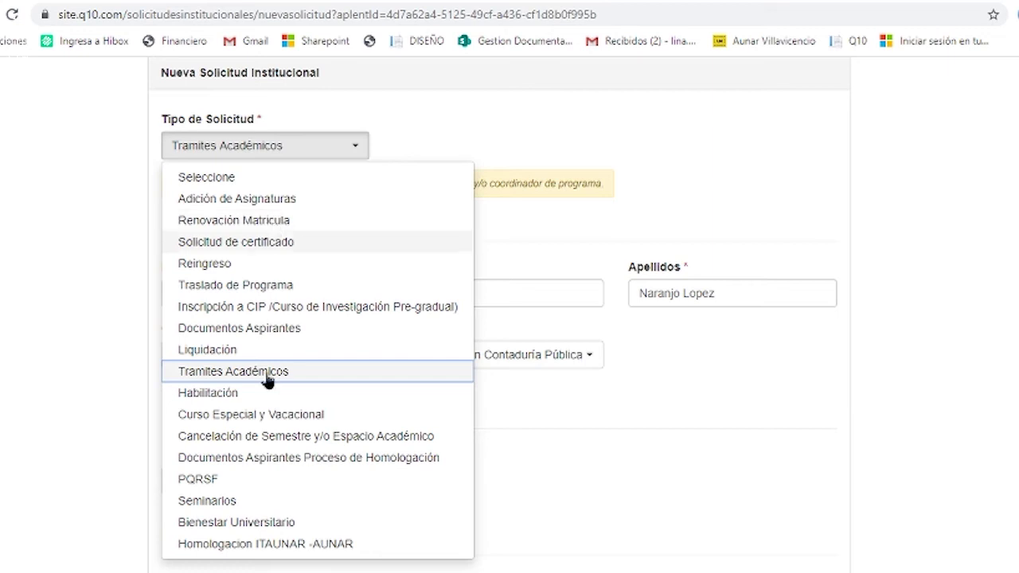
{"action": "left_click", "coordinate": [211, 350]}
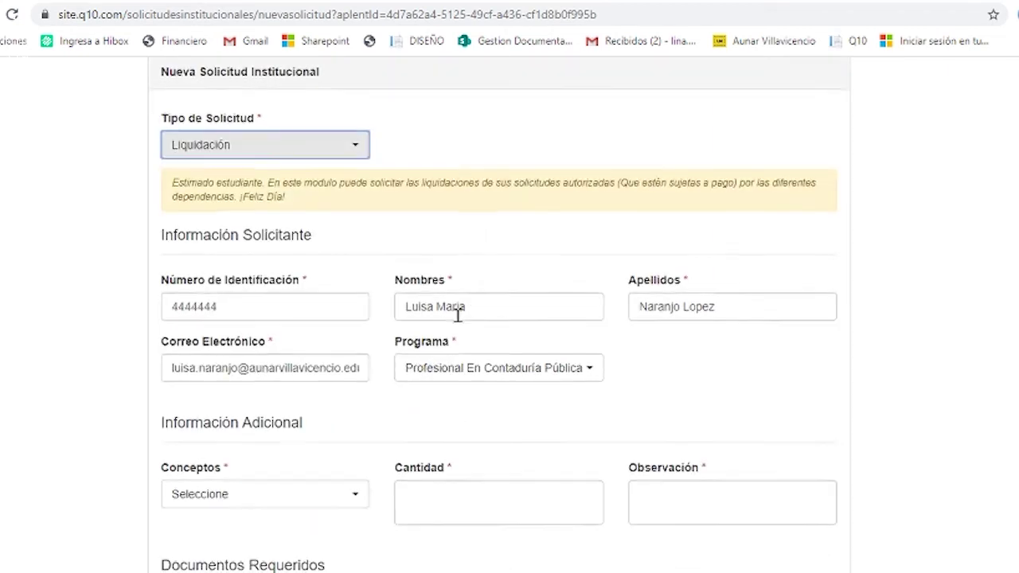
Select Renovación de Matricula as the Conceptos entry and set Cantidad to 1 in the Liquidación request.
{"action": "scroll", "coordinate": [455, 314], "scroll_direction": "down", "scroll_amount": 2}
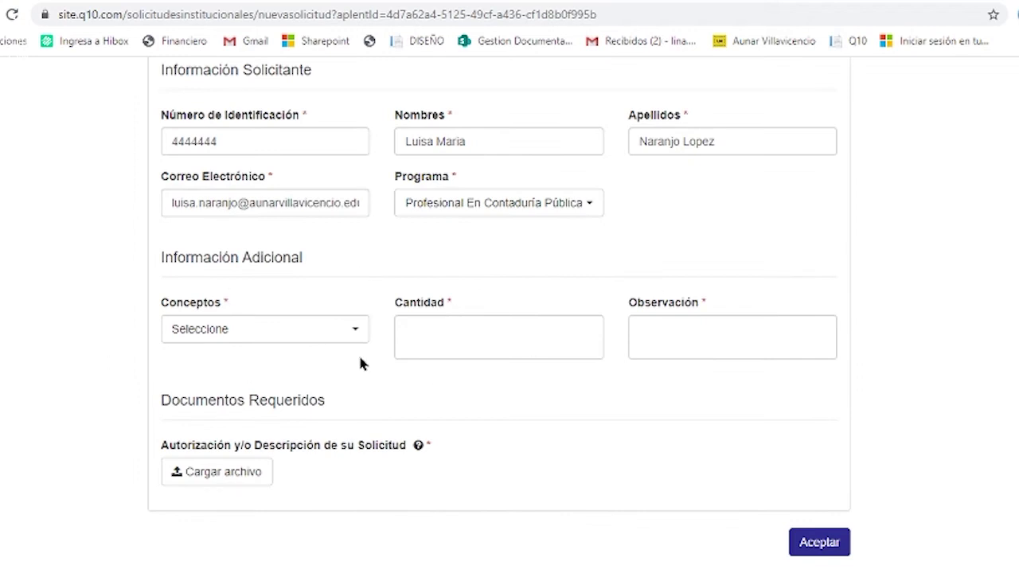
{"action": "left_click", "coordinate": [309, 336]}
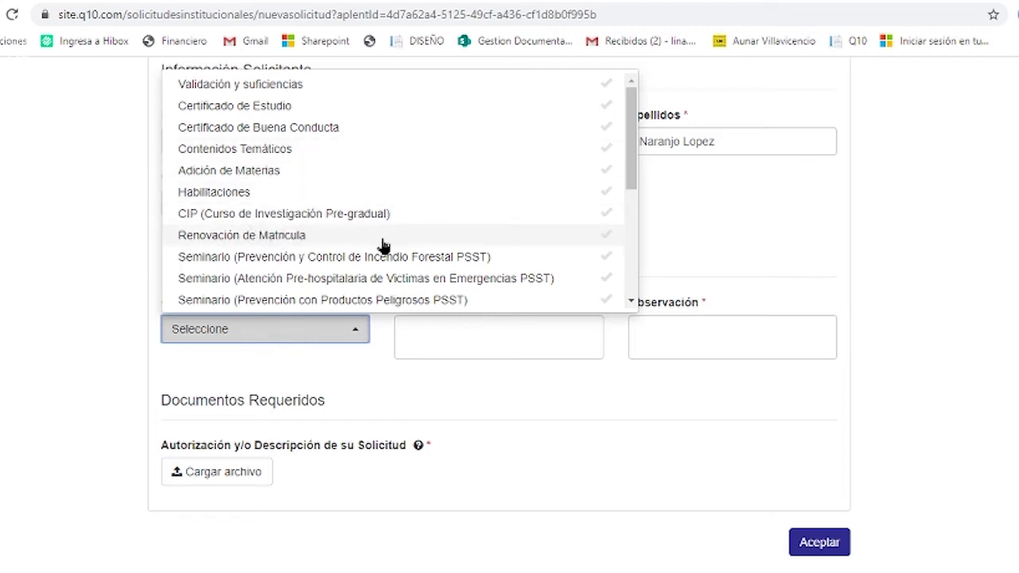
{"action": "left_click", "coordinate": [261, 237]}
{"action": "left_click", "coordinate": [476, 350]}
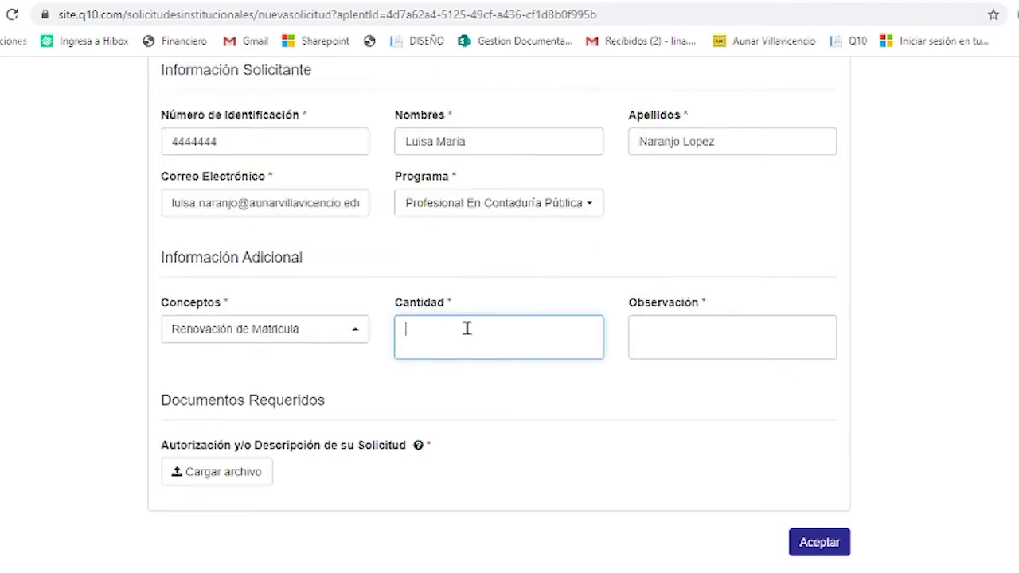
{"action": "type", "text": "1"}
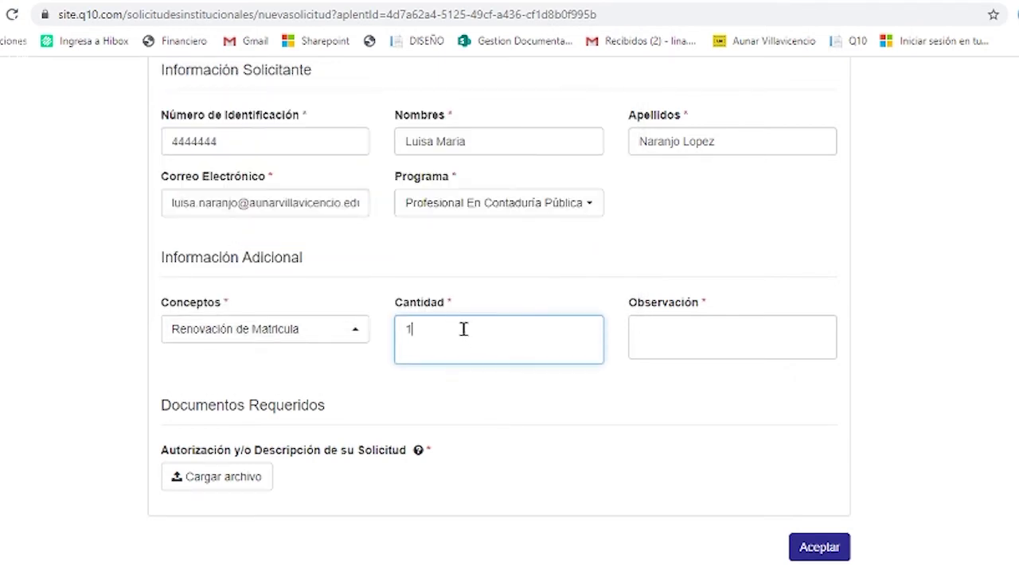
{"action": "left_click", "coordinate": [502, 382]}
Change the Tipo de Solicitud to Renovación Matricula and review the additional information and required documents of that request.
{"action": "scroll", "coordinate": [603, 375], "scroll_direction": "up", "scroll_amount": 1}
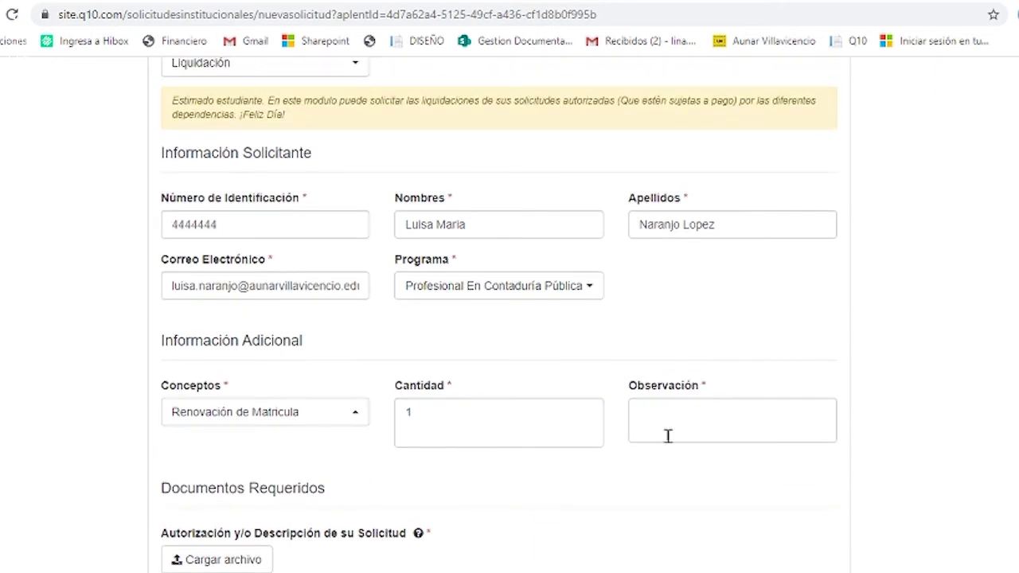
{"action": "scroll", "coordinate": [517, 383], "scroll_direction": "up", "scroll_amount": 1}
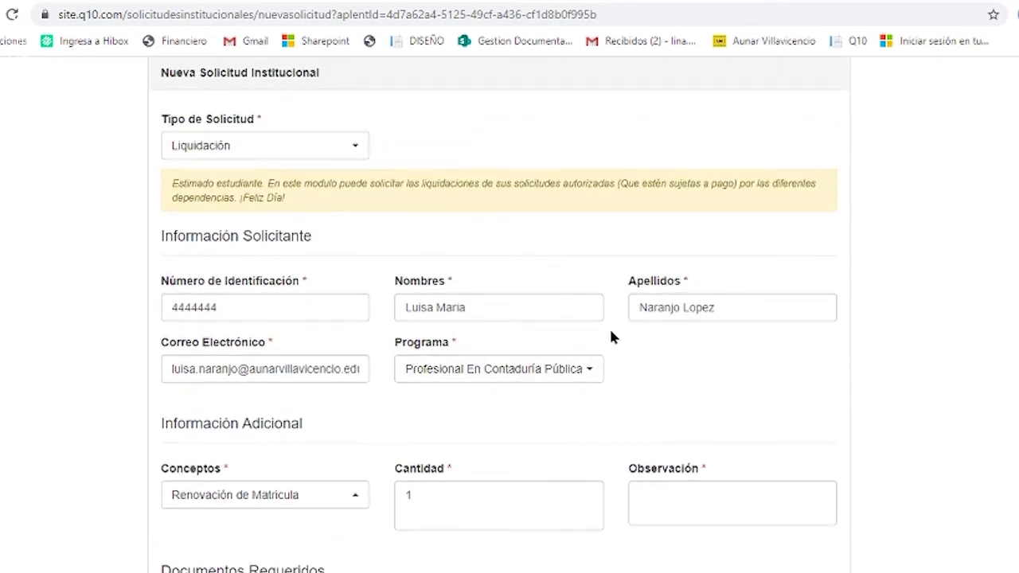
{"action": "left_click", "coordinate": [284, 153]}
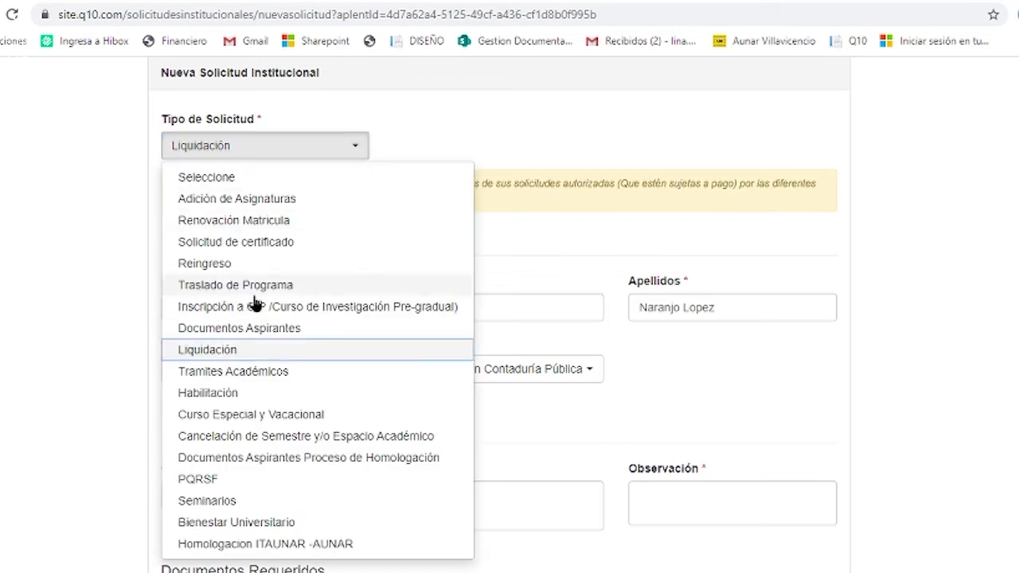
{"action": "left_click", "coordinate": [285, 222]}
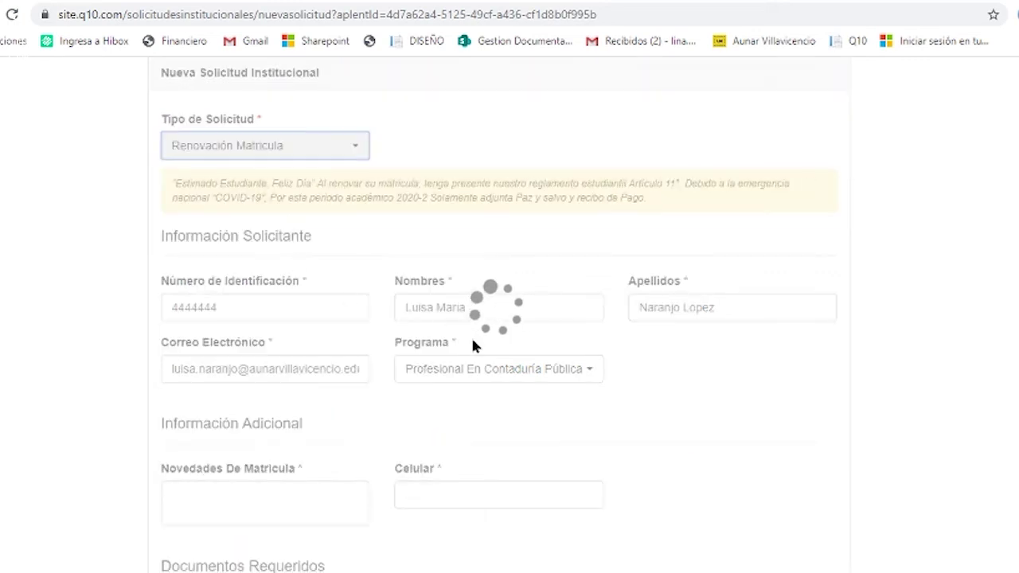
{"action": "scroll", "coordinate": [499, 342], "scroll_direction": "down", "scroll_amount": 3}
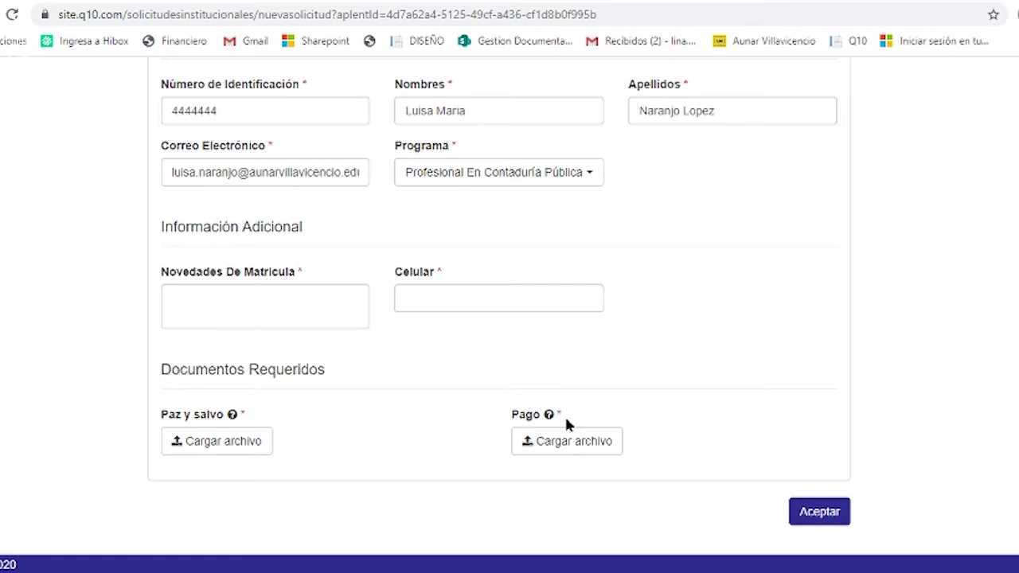
{"action": "scroll", "coordinate": [649, 312], "scroll_direction": "up", "scroll_amount": 2}
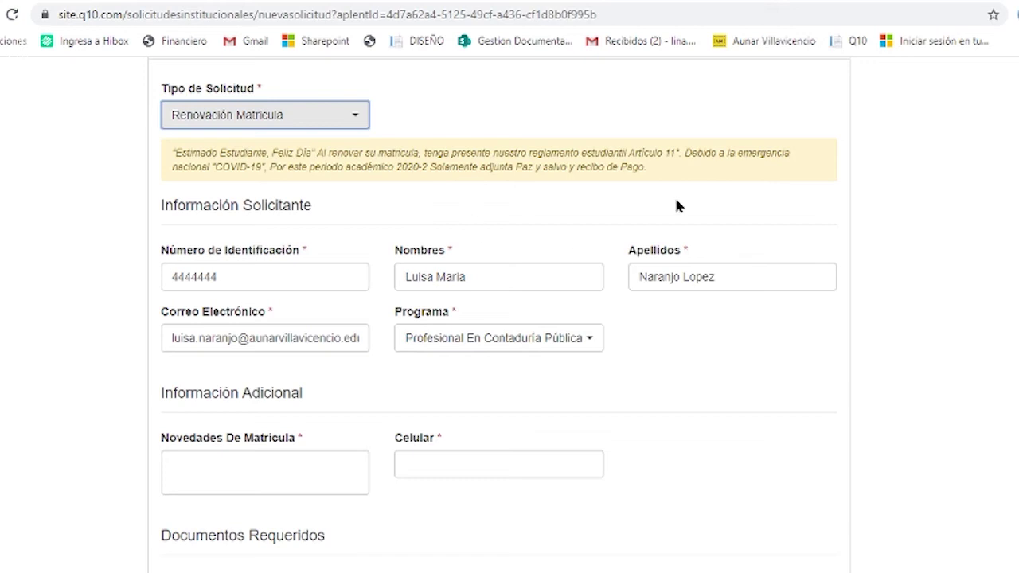
{"action": "scroll", "coordinate": [482, 359], "scroll_direction": "down", "scroll_amount": 2}
Switch the Tipo de Solicitud of the new institutional request back to Liquidación.
{"action": "scroll", "coordinate": [485, 358], "scroll_direction": "up", "scroll_amount": 1}
{"action": "scroll", "coordinate": [488, 360], "scroll_direction": "up", "scroll_amount": 1}
{"action": "left_click", "coordinate": [268, 121]}
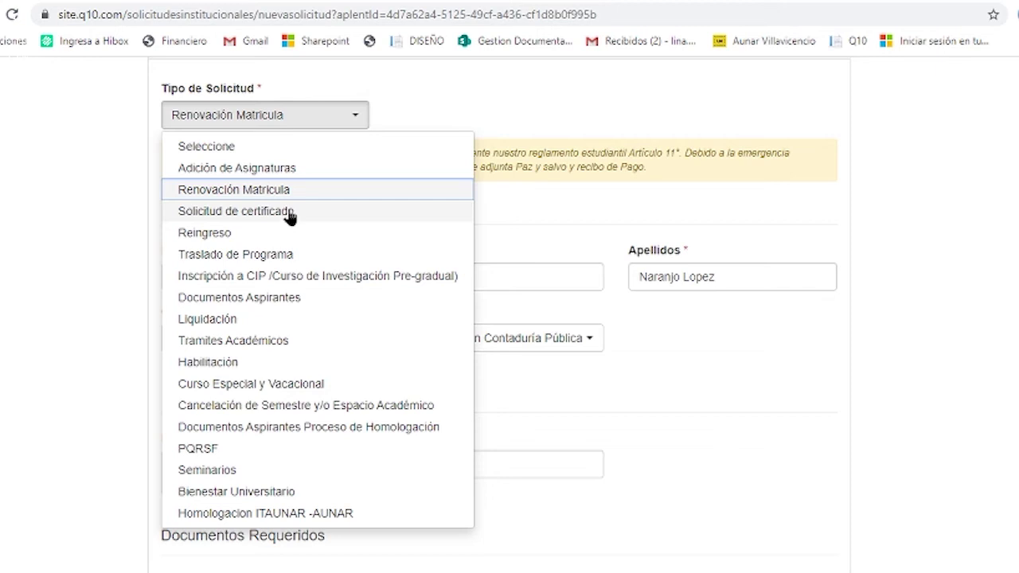
{"action": "left_click", "coordinate": [213, 309]}
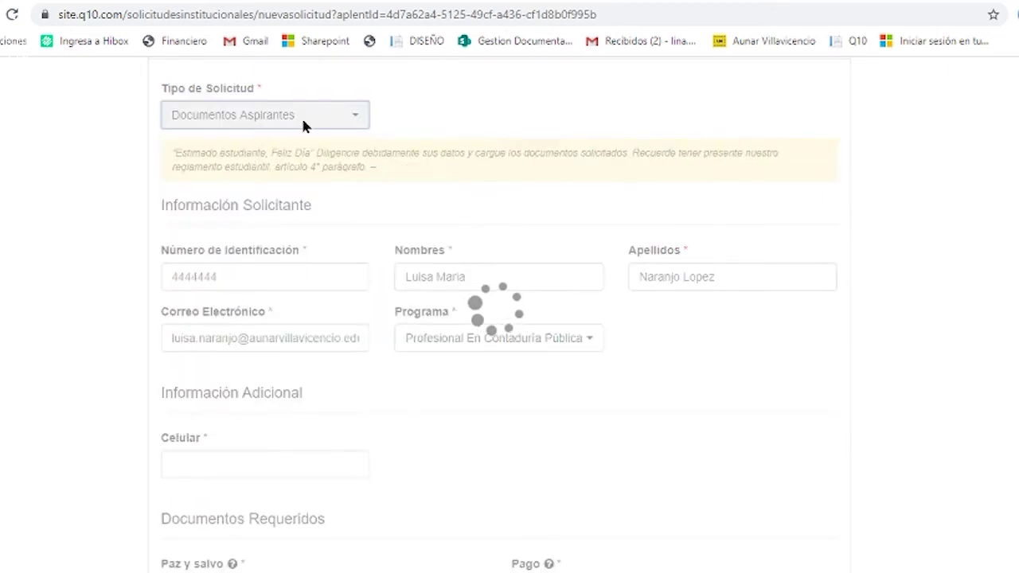
{"action": "left_click", "coordinate": [353, 123]}
{"action": "left_click", "coordinate": [236, 322]}
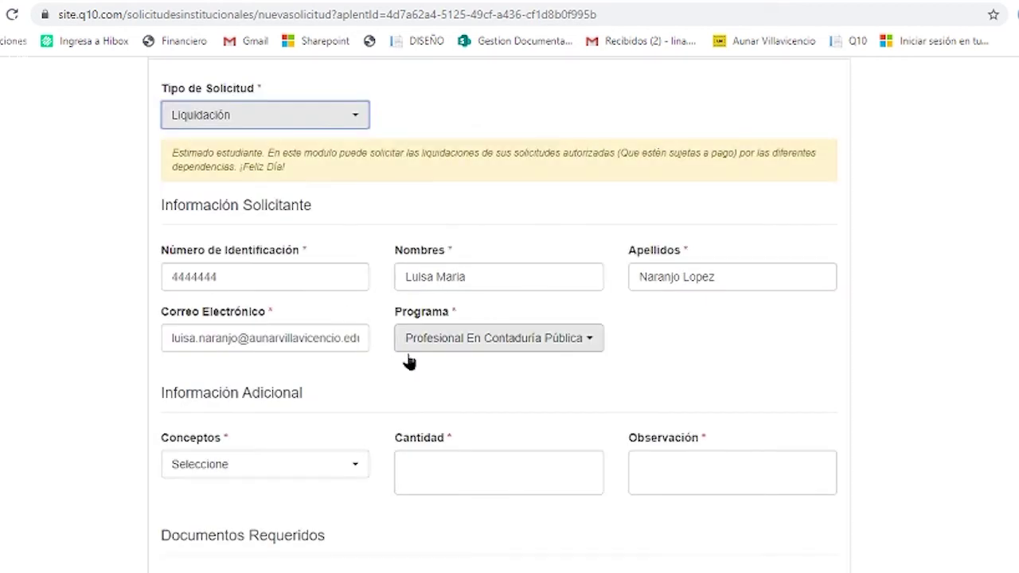
Select Certificado de Estudio as the Conceptos entry and try a Cantidad of 1 in the Liquidación request.
{"action": "scroll", "coordinate": [441, 348], "scroll_direction": "down", "scroll_amount": 1}
{"action": "scroll", "coordinate": [478, 302], "scroll_direction": "down", "scroll_amount": 1}
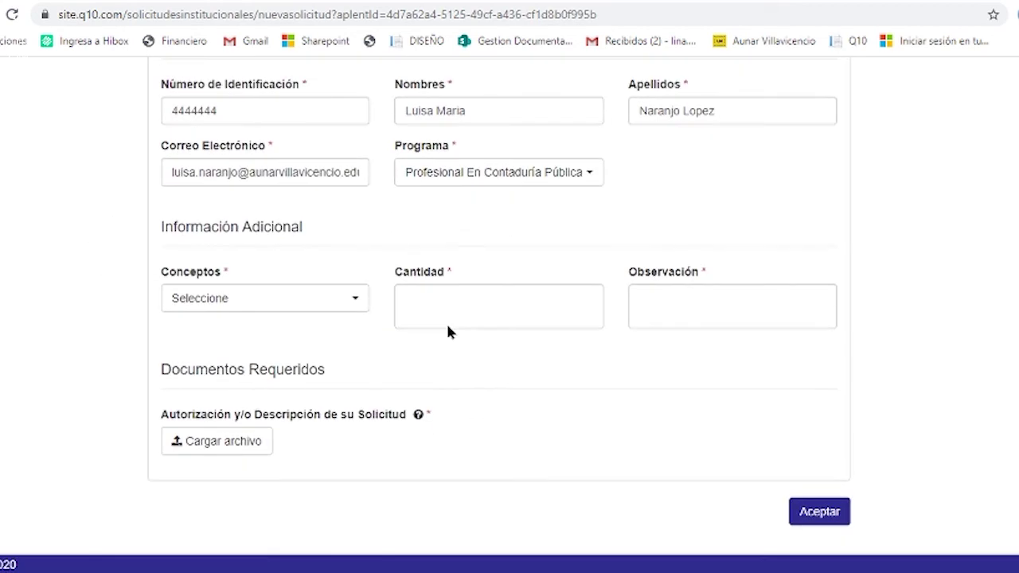
{"action": "left_click", "coordinate": [339, 301]}
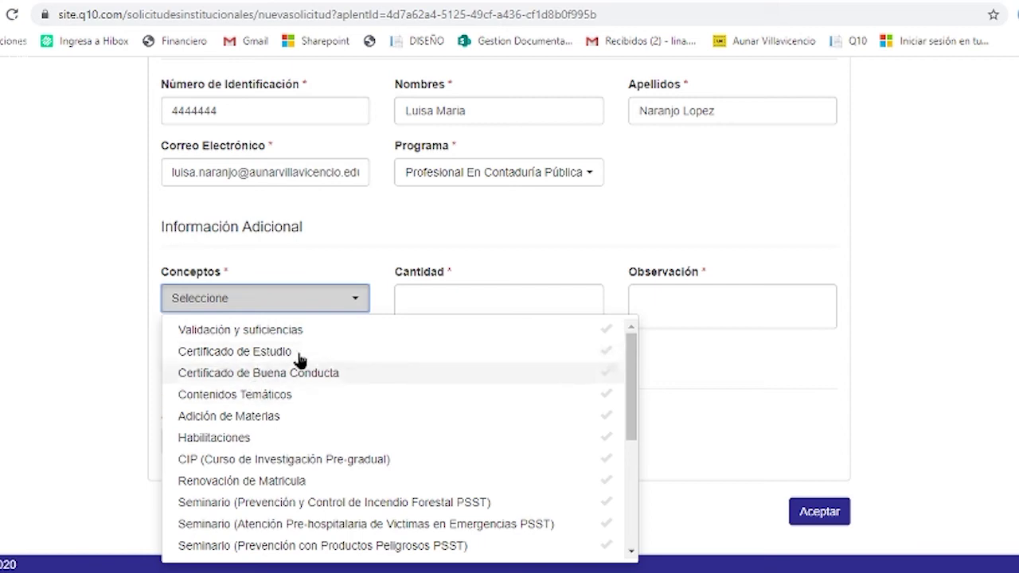
{"action": "left_click", "coordinate": [259, 357]}
{"action": "left_click", "coordinate": [475, 306]}
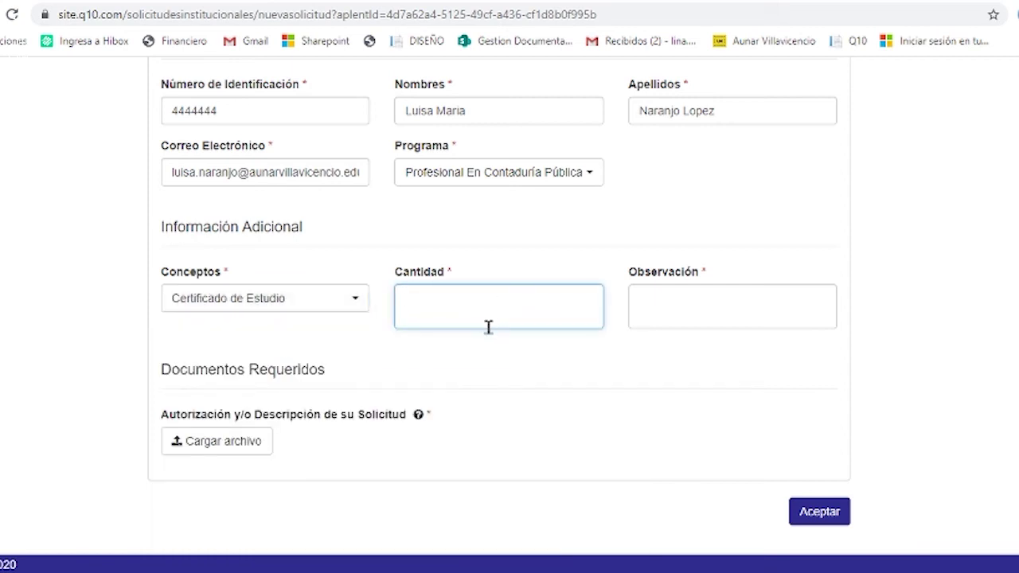
{"action": "type", "text": "1"}
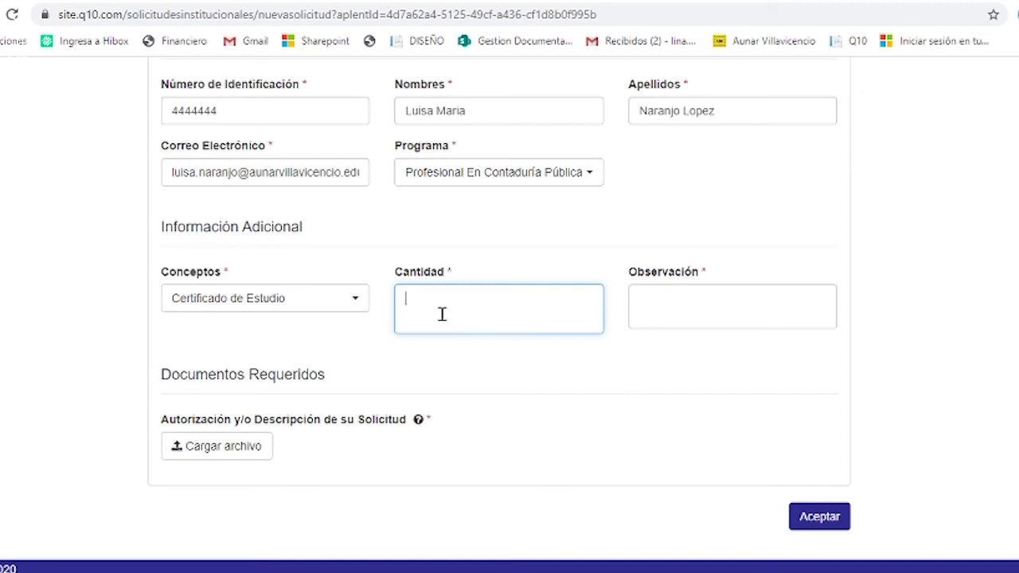
{"action": "left_click", "coordinate": [699, 304]}
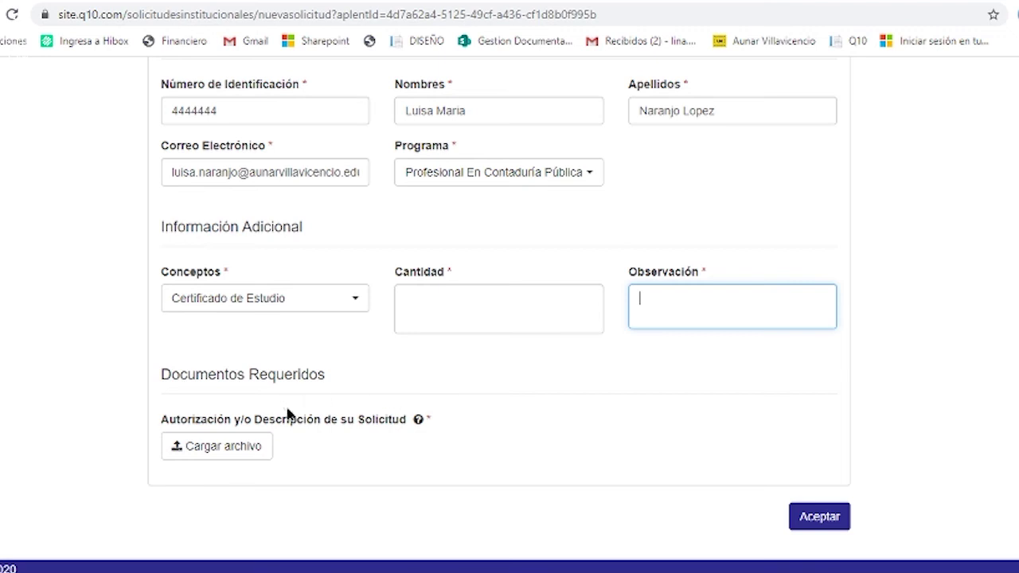
Change the Tipo de Solicitud of the new institutional request to Solicitud de certificado.
{"action": "scroll", "coordinate": [586, 393], "scroll_direction": "up", "scroll_amount": 3}
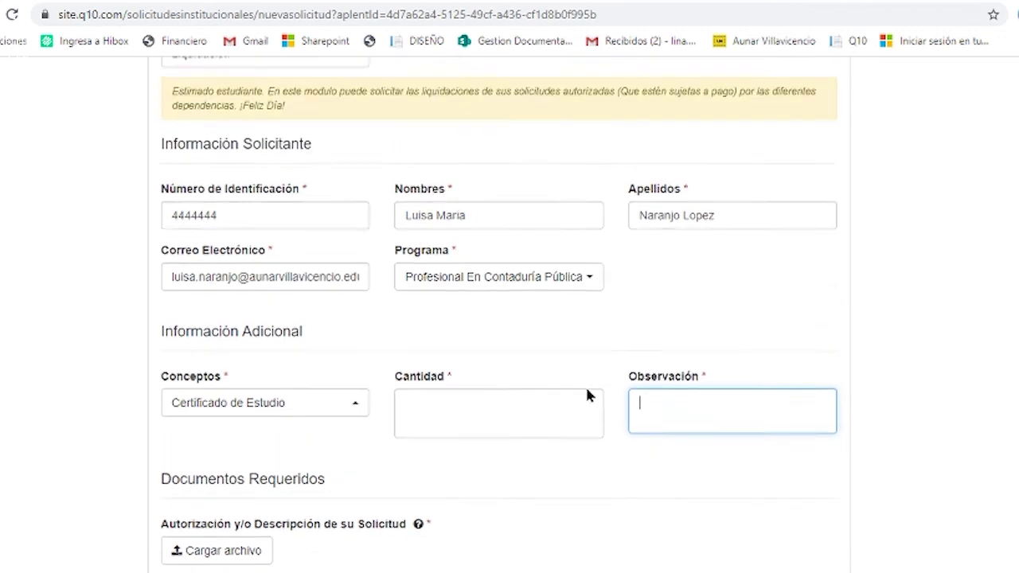
{"action": "left_click", "coordinate": [260, 213]}
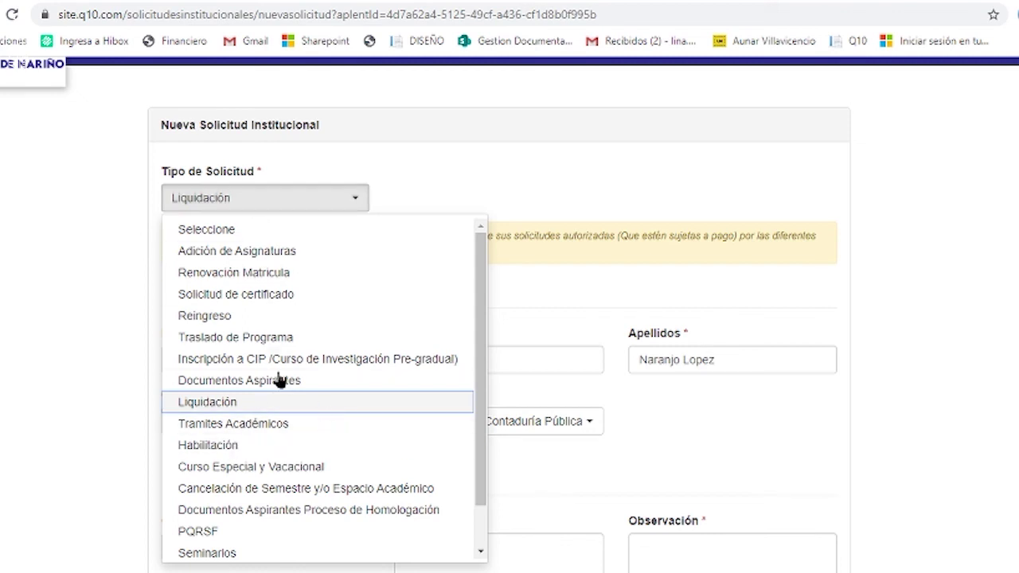
{"action": "left_click", "coordinate": [238, 296]}
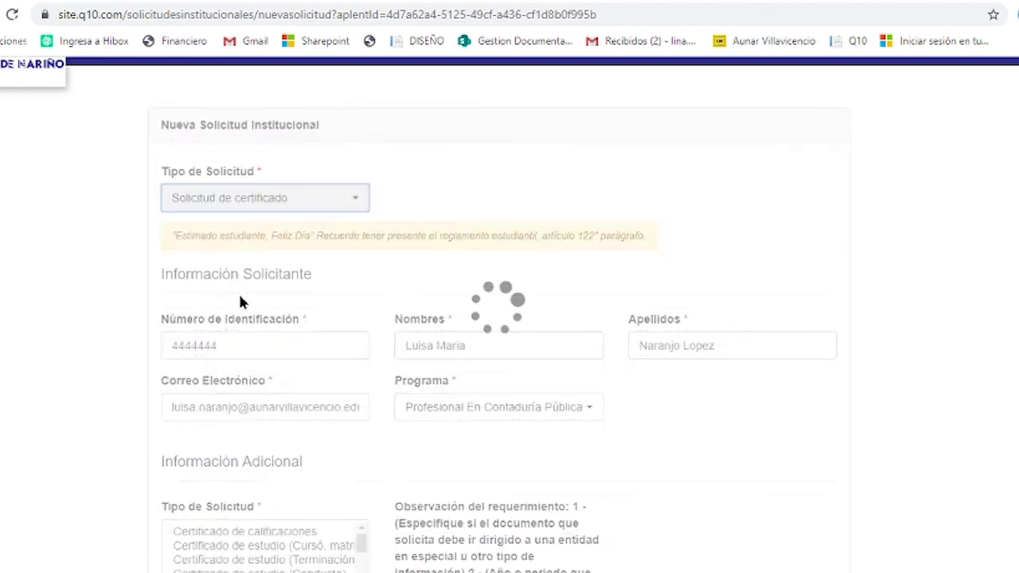
Examine the required fields and the certificate types offered in the additional information of the Solicitud de certificado request.
{"action": "scroll", "coordinate": [467, 361], "scroll_direction": "down", "scroll_amount": 2}
{"action": "scroll", "coordinate": [466, 361], "scroll_direction": "down", "scroll_amount": 1}
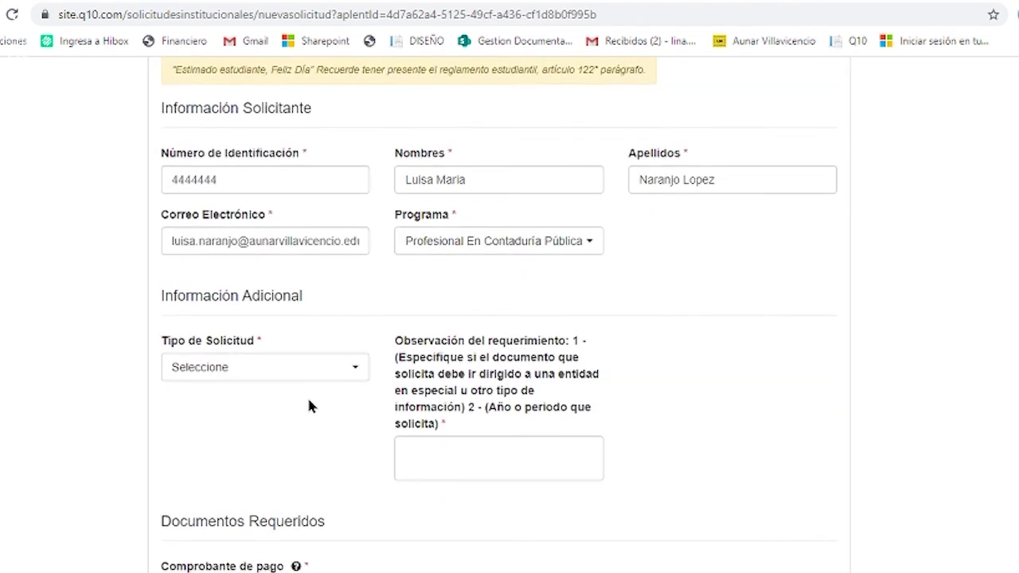
{"action": "scroll", "coordinate": [312, 434], "scroll_direction": "down", "scroll_amount": 2}
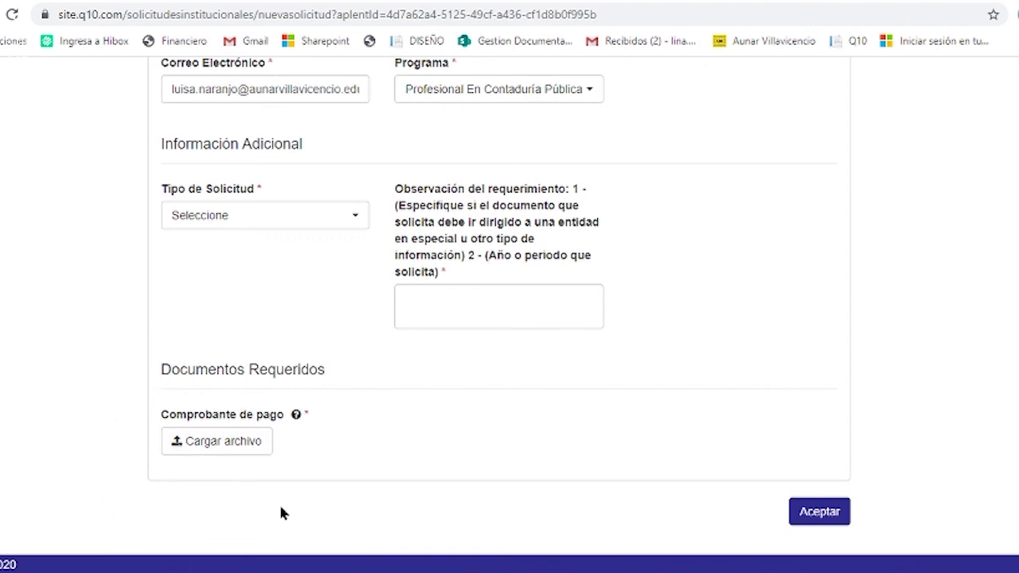
{"action": "left_click", "coordinate": [228, 221]}
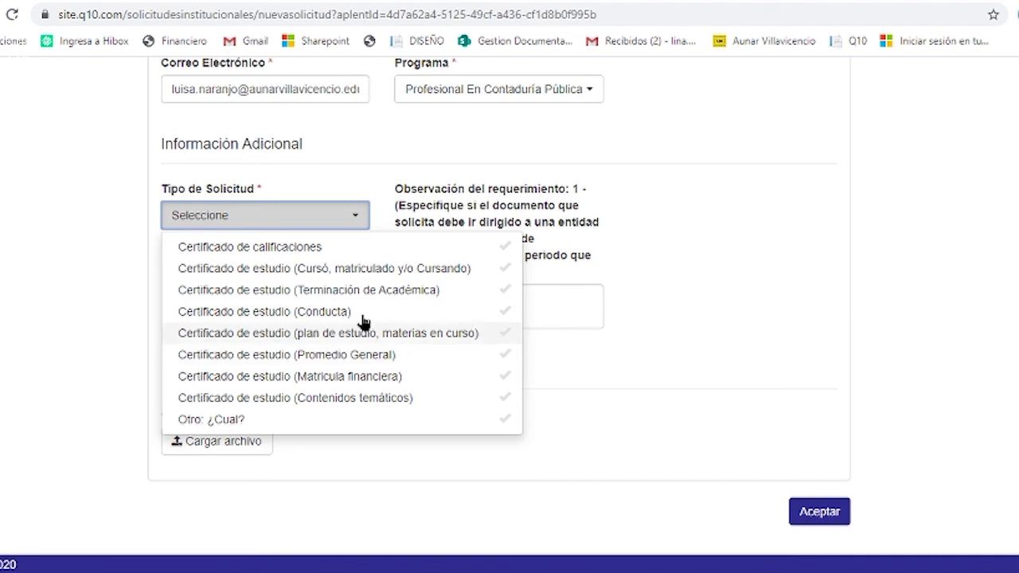
{"action": "left_click", "coordinate": [416, 471]}
Change the Tipo de Solicitud to Reingreso and review the fields of that request.
{"action": "scroll", "coordinate": [620, 370], "scroll_direction": "up", "scroll_amount": 2}
{"action": "scroll", "coordinate": [619, 369], "scroll_direction": "up", "scroll_amount": 2}
{"action": "left_click", "coordinate": [263, 131]}
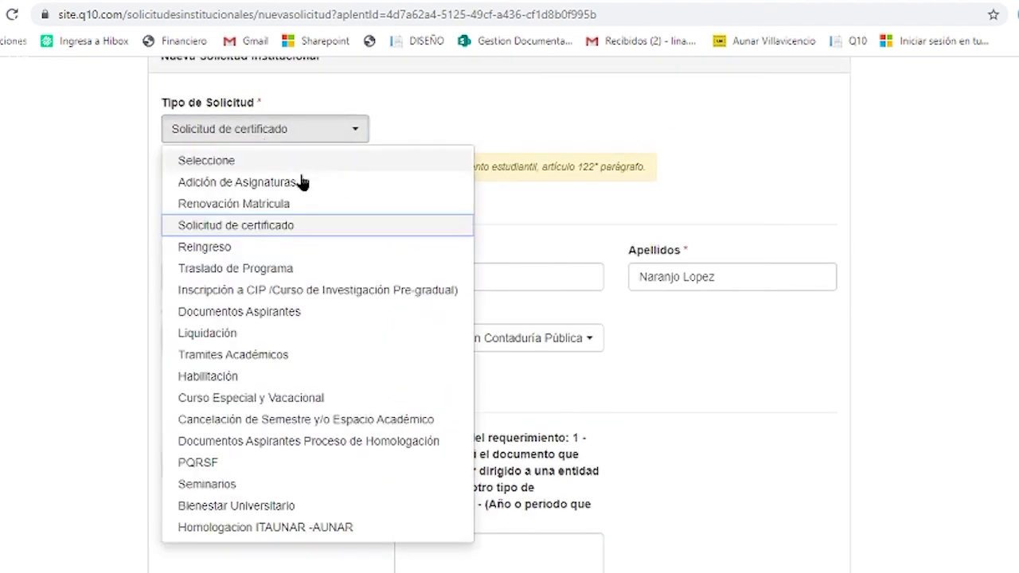
{"action": "left_click", "coordinate": [223, 252]}
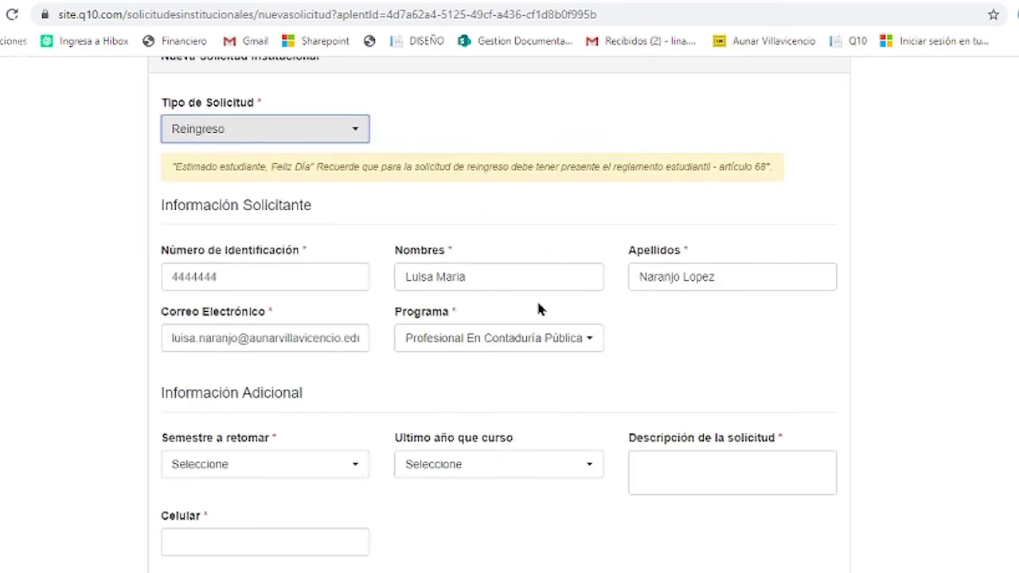
{"action": "scroll", "coordinate": [538, 303], "scroll_direction": "down", "scroll_amount": 1}
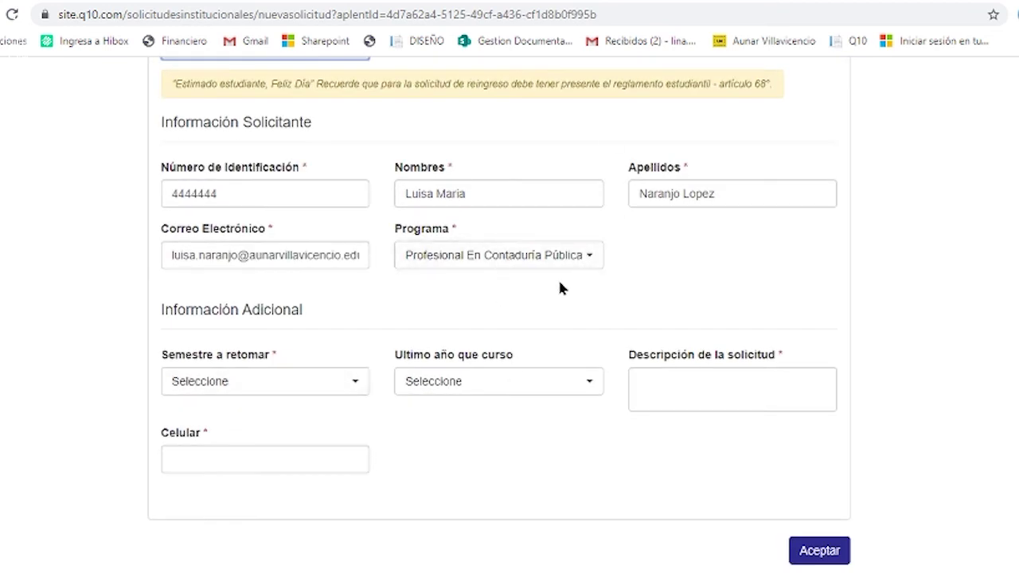
{"action": "scroll", "coordinate": [539, 284], "scroll_direction": "up", "scroll_amount": 1}
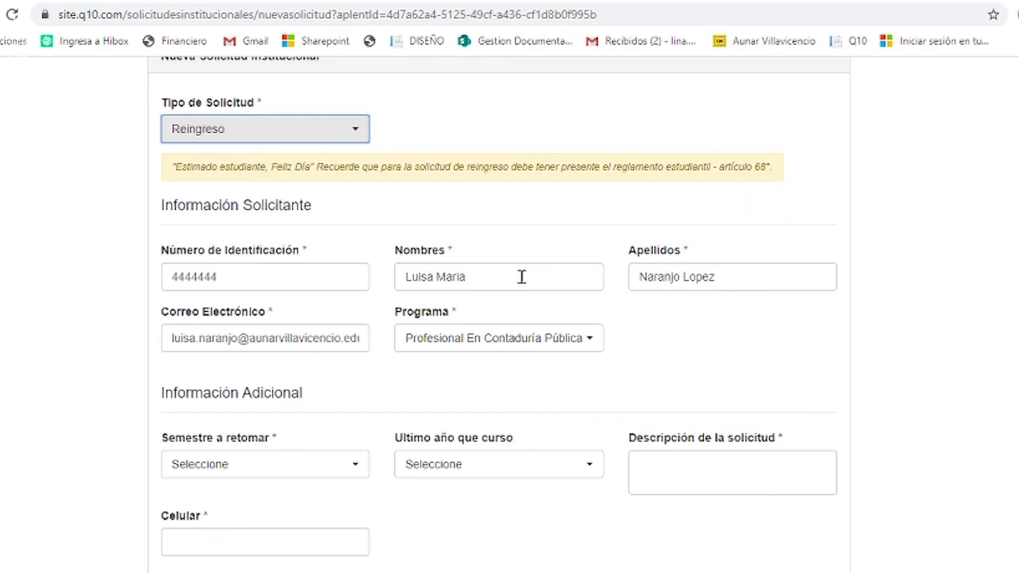
Set Semestre a retomar to V in the additional information of the Reingreso request.
{"action": "scroll", "coordinate": [521, 277], "scroll_direction": "down", "scroll_amount": 3}
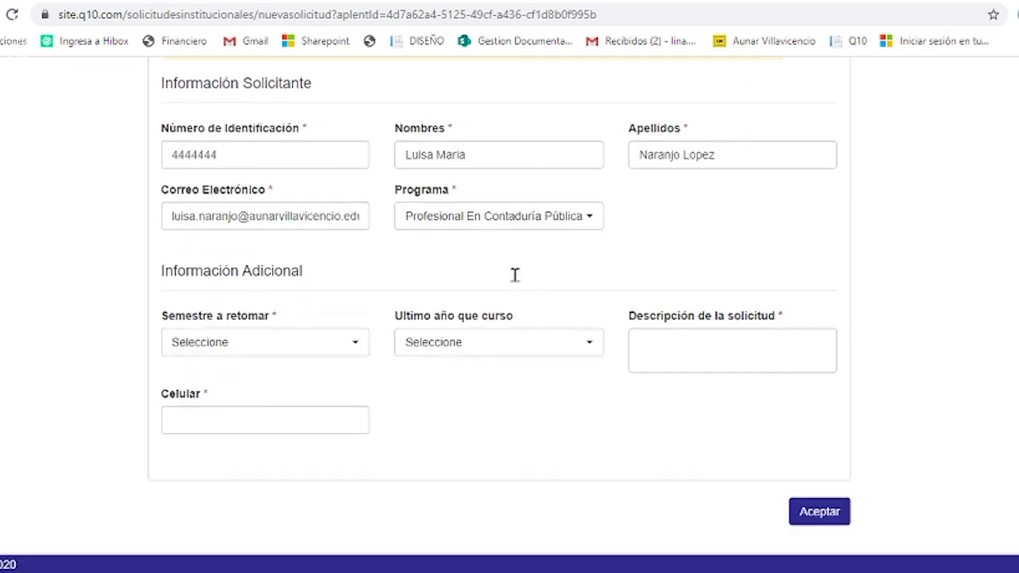
{"action": "left_click", "coordinate": [262, 341]}
{"action": "left_click", "coordinate": [35, 318]}
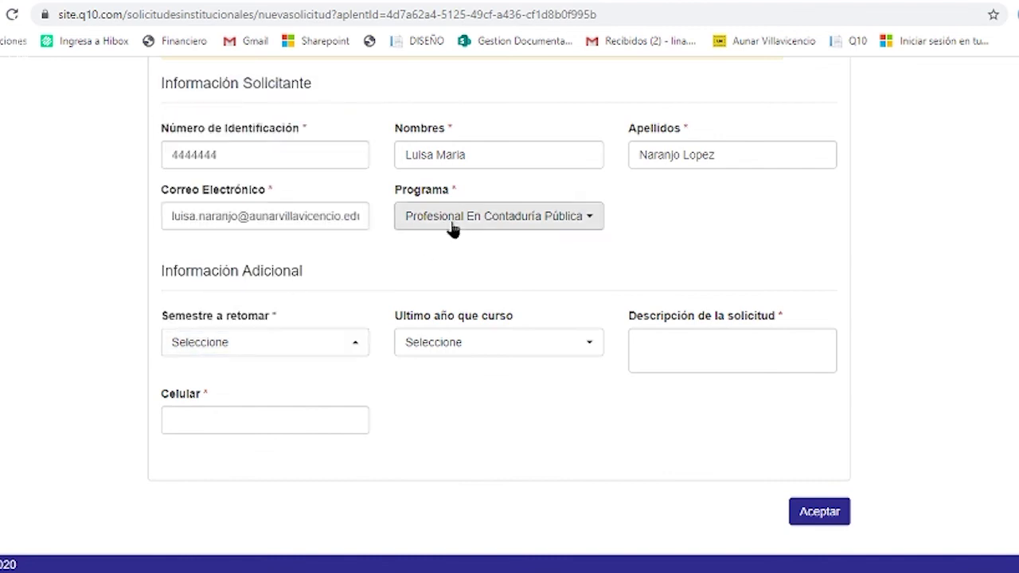
{"action": "left_click", "coordinate": [451, 226]}
{"action": "left_click", "coordinate": [234, 340]}
{"action": "left_click", "coordinate": [234, 343]}
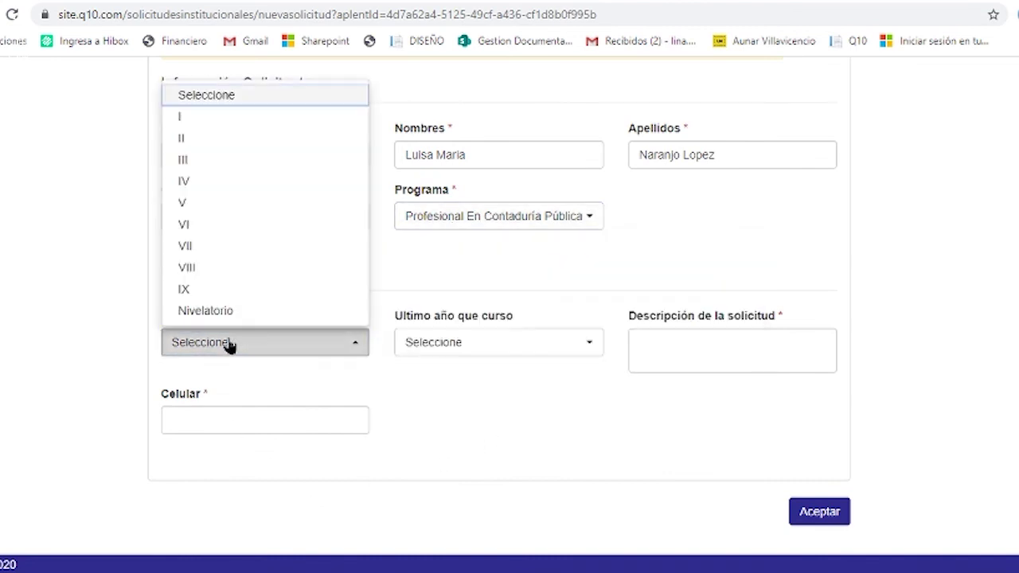
{"action": "left_click", "coordinate": [183, 206]}
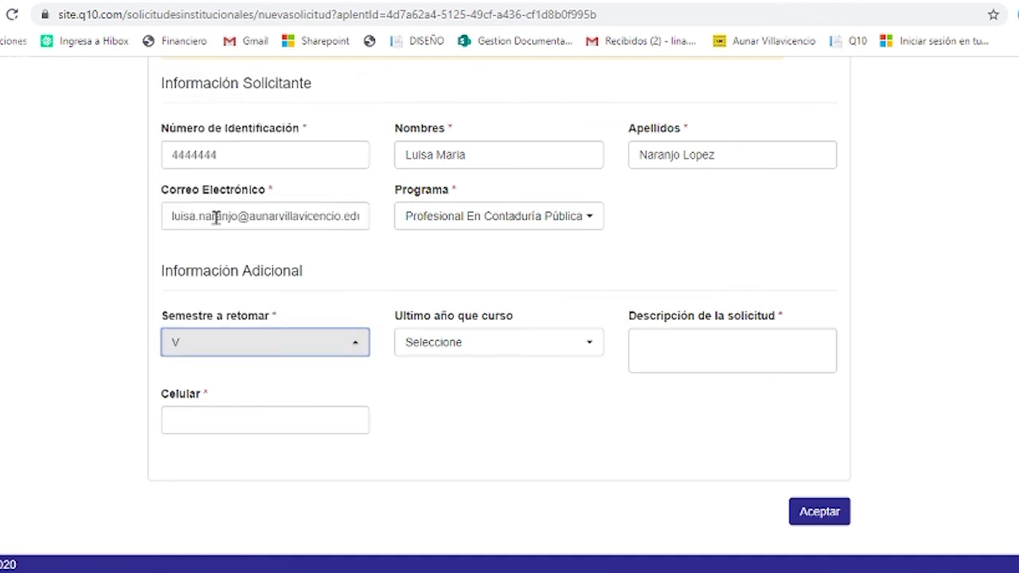
Check the years offered for Ultimo año que curso without choosing one, and go to the Descripción de la solicitud field.
{"action": "left_click", "coordinate": [461, 344]}
{"action": "scroll", "coordinate": [478, 250], "scroll_direction": "down", "scroll_amount": 3}
{"action": "scroll", "coordinate": [477, 250], "scroll_direction": "up", "scroll_amount": 3}
{"action": "left_click", "coordinate": [589, 387]}
{"action": "left_click", "coordinate": [673, 367]}
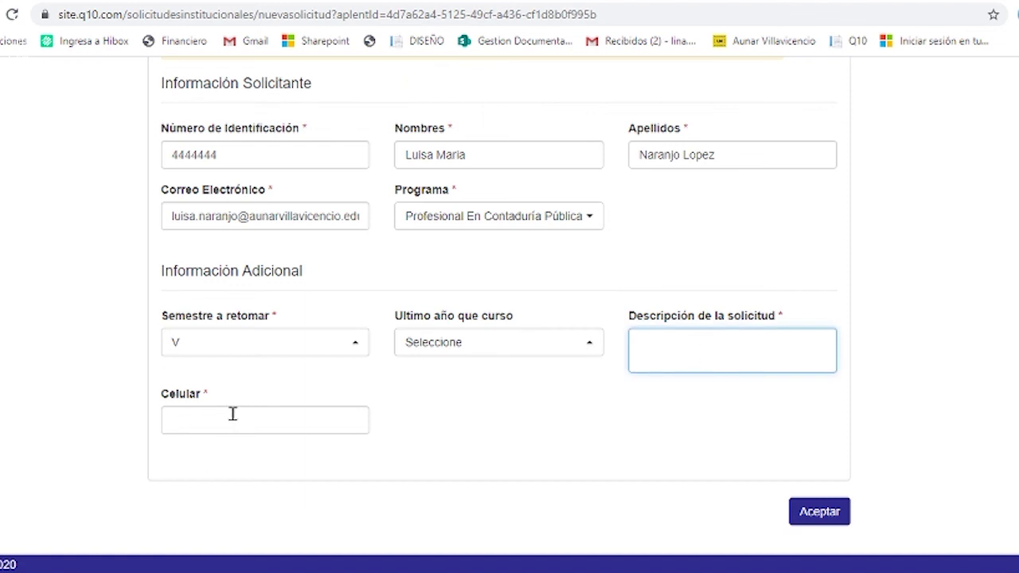
Review the request types offered under Tipo de Solicitud, keeping Reingreso selected.
{"action": "scroll", "coordinate": [448, 433], "scroll_direction": "up", "scroll_amount": 3}
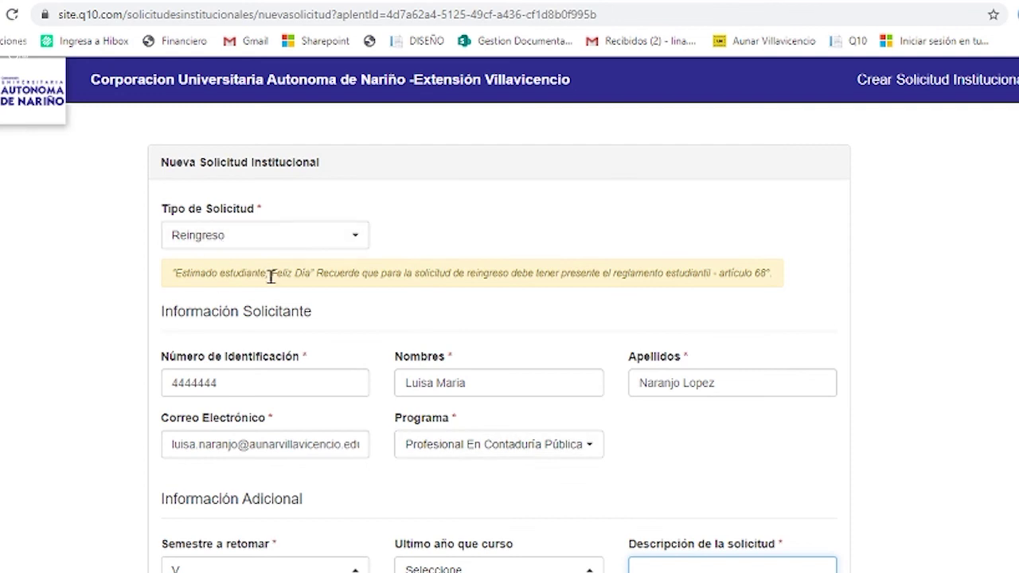
{"action": "left_click", "coordinate": [219, 243]}
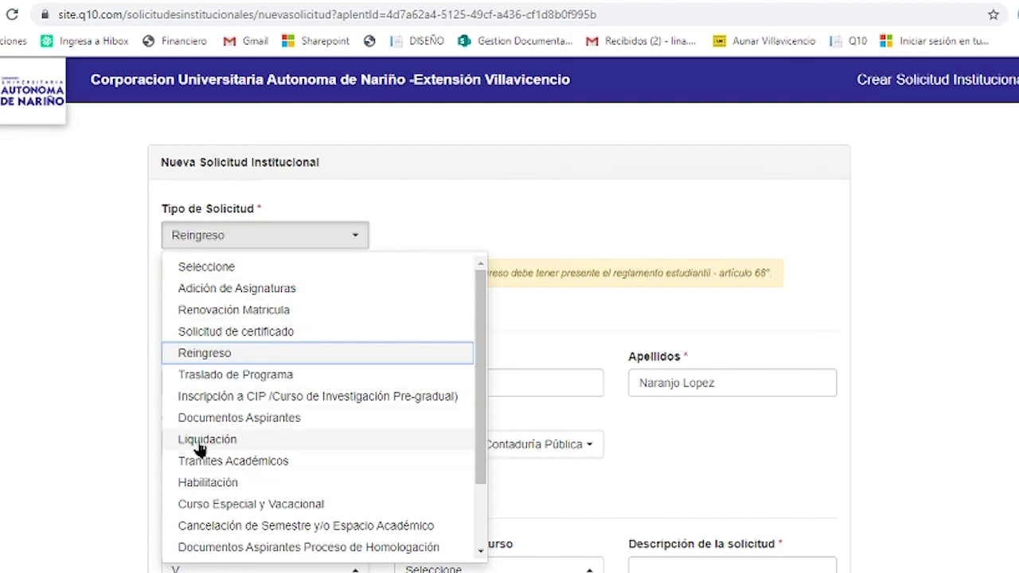
{"action": "scroll", "coordinate": [338, 422], "scroll_direction": "down", "scroll_amount": 2}
{"action": "scroll", "coordinate": [343, 419], "scroll_direction": "up", "scroll_amount": 2}
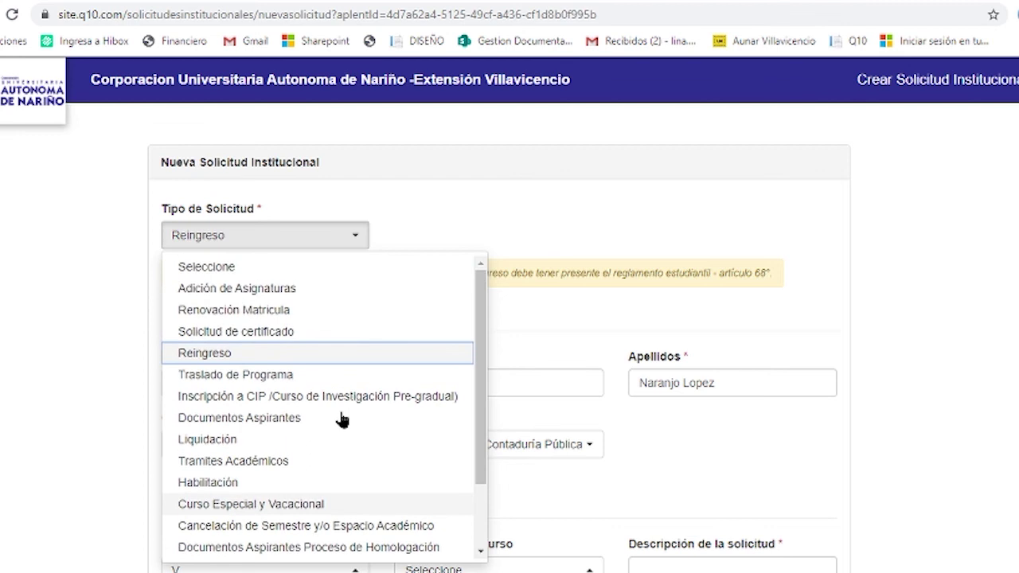
{"action": "left_click", "coordinate": [150, 379]}
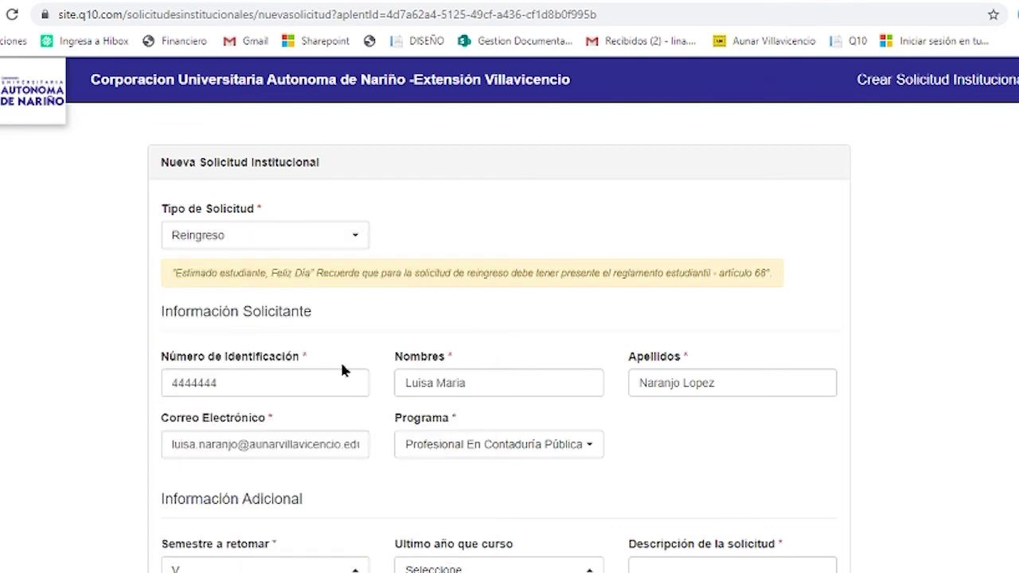
{"action": "scroll", "coordinate": [343, 368], "scroll_direction": "down", "scroll_amount": 2}
{"action": "scroll", "coordinate": [502, 319], "scroll_direction": "down", "scroll_amount": 1}
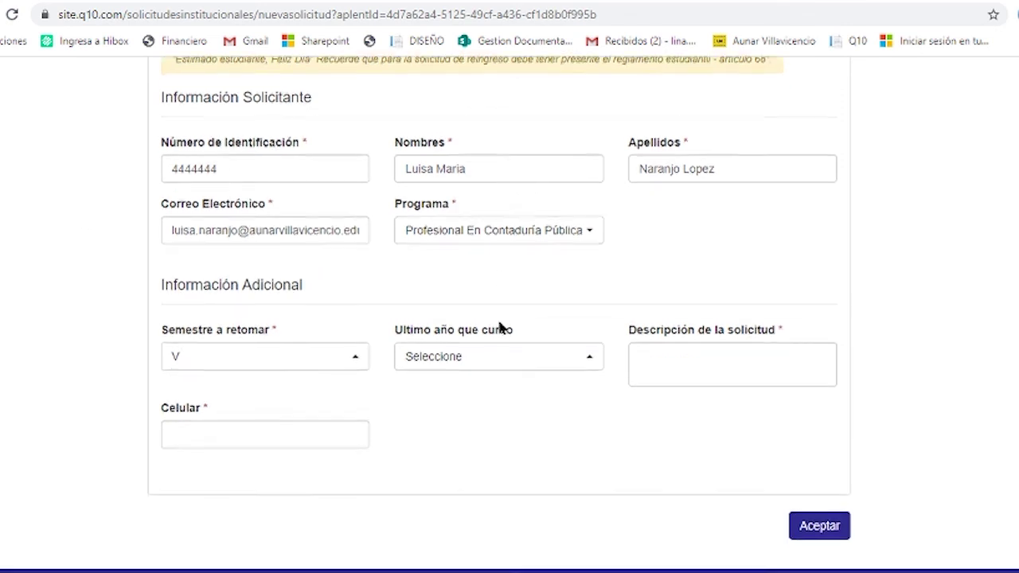
{"action": "scroll", "coordinate": [132, 296], "scroll_direction": "up", "scroll_amount": 2}
{"action": "scroll", "coordinate": [382, 273], "scroll_direction": "down", "scroll_amount": 2}
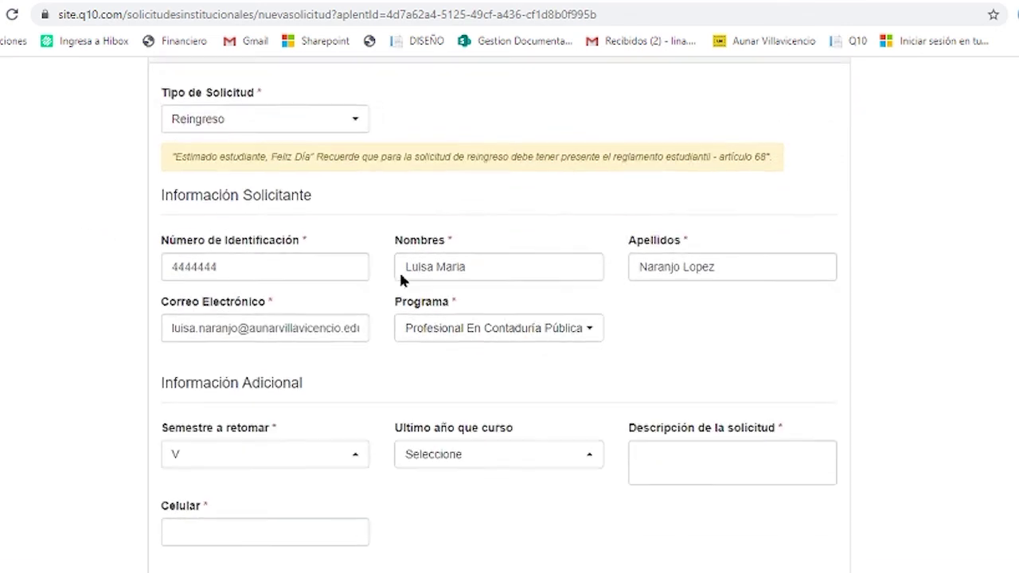